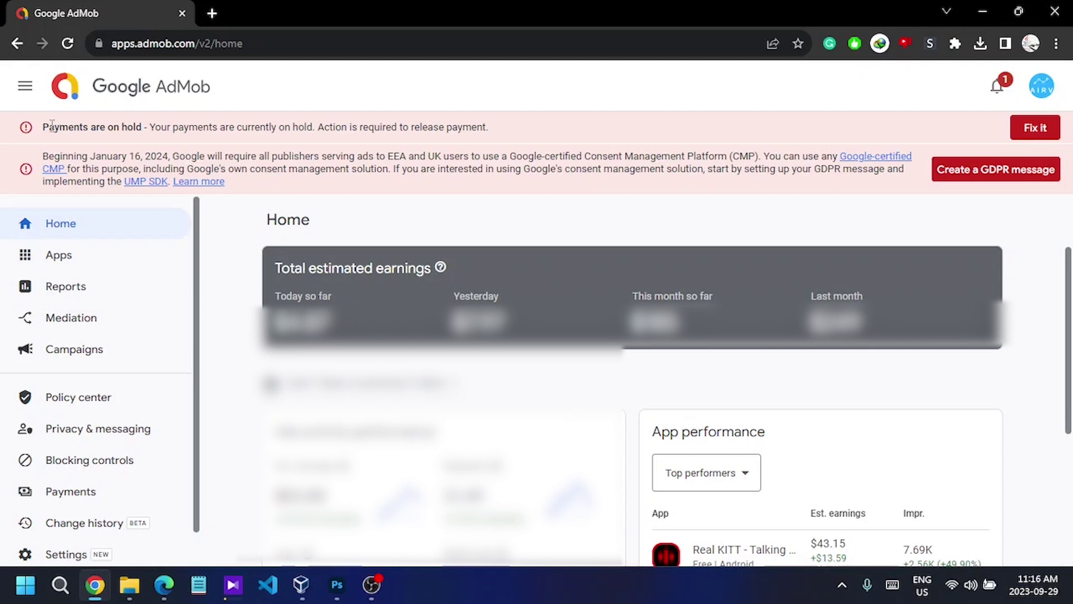
Highlight the 'Payments are on hold' warning and its action-required release-payment sentence.
drag(44, 127, 143, 128)
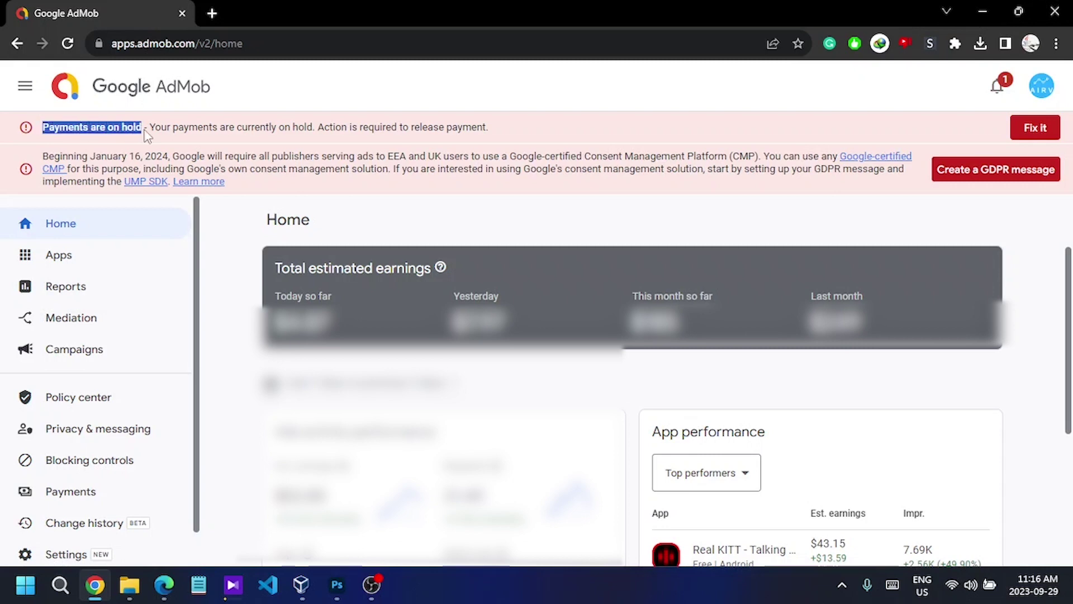
click(100, 128)
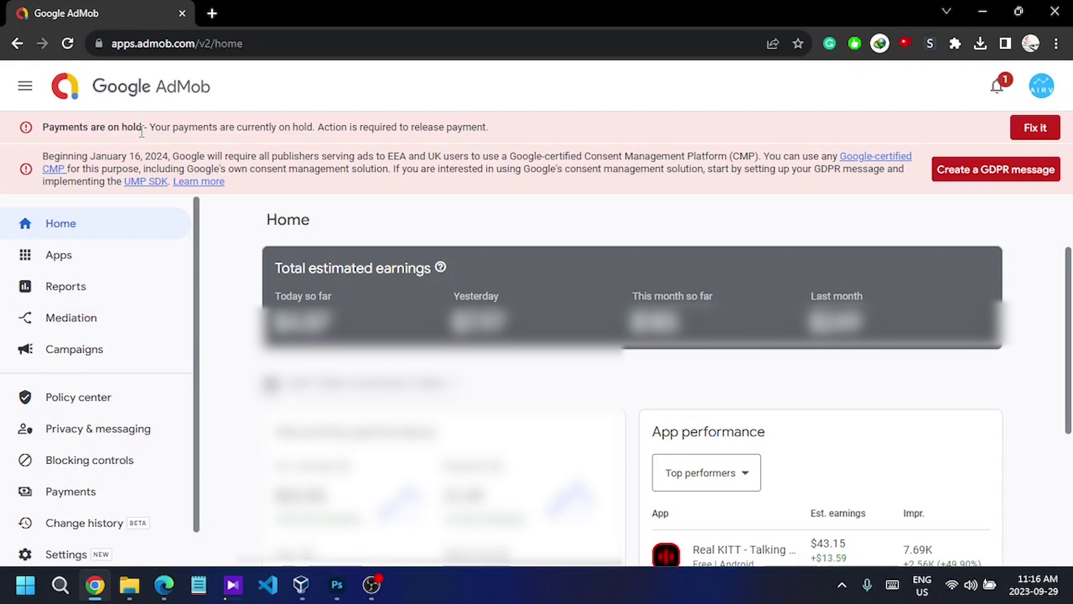
drag(95, 126, 133, 127)
drag(318, 127, 506, 131)
click(506, 132)
drag(489, 127, 292, 128)
Use the hold banner's Fix it link, then start verifying payment information.
click(737, 135)
click(1034, 128)
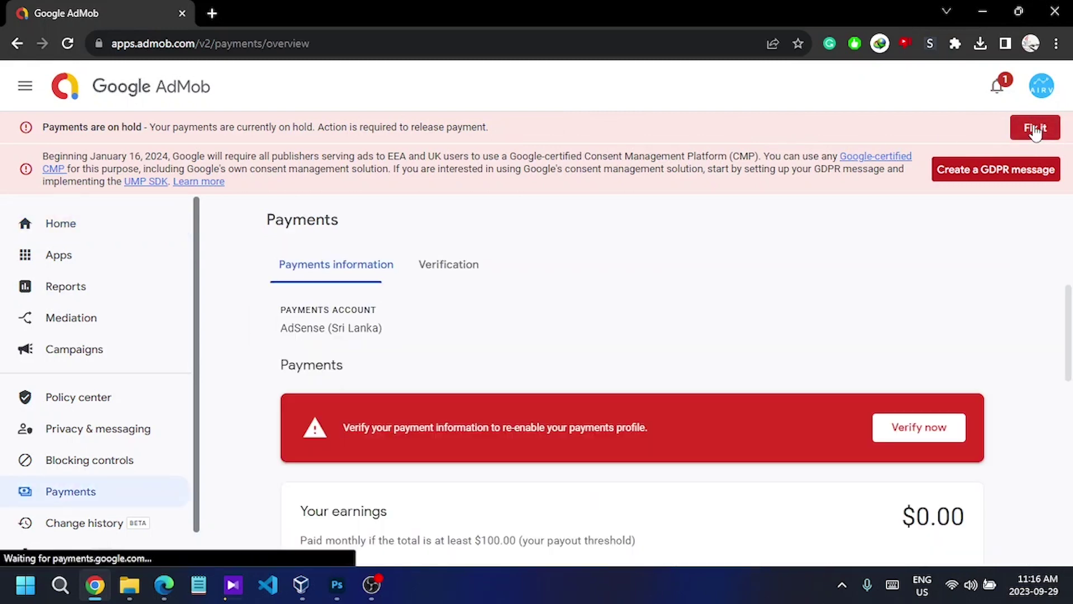
scroll(284, 340, down, 1)
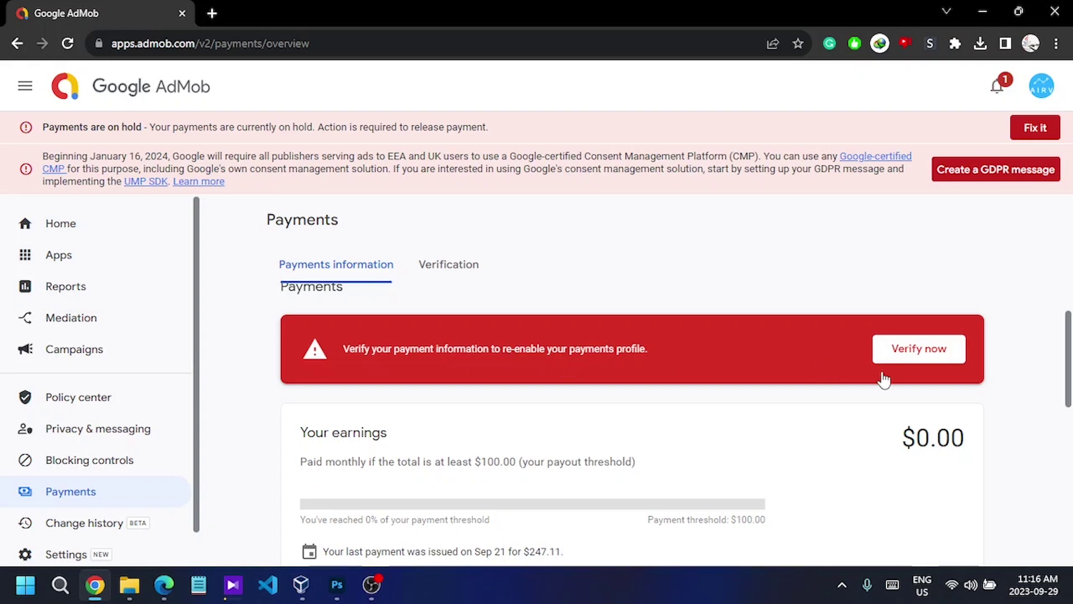
click(918, 356)
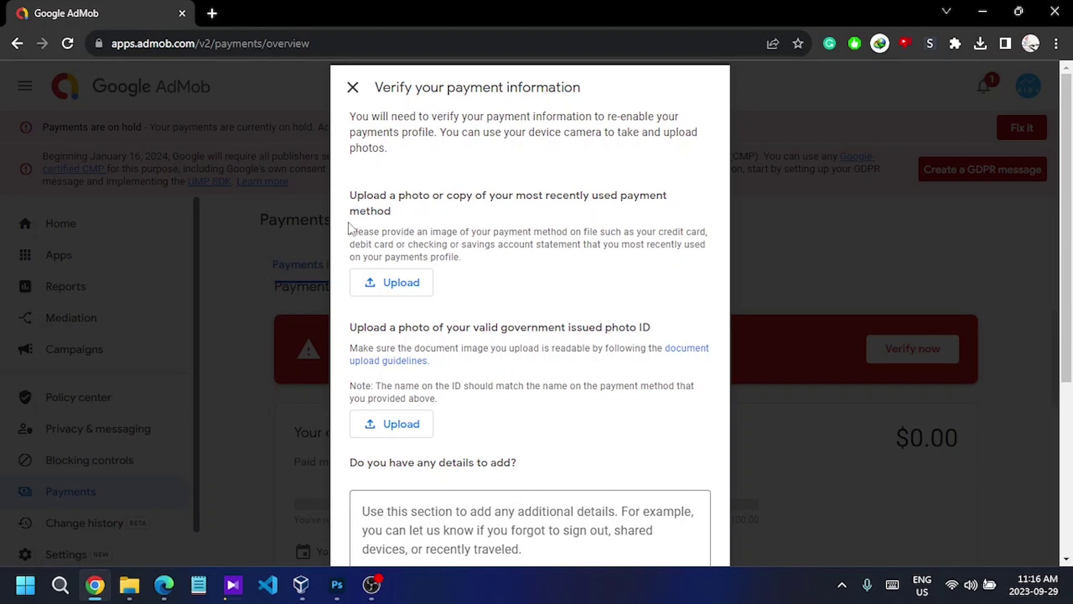
drag(351, 233, 480, 258)
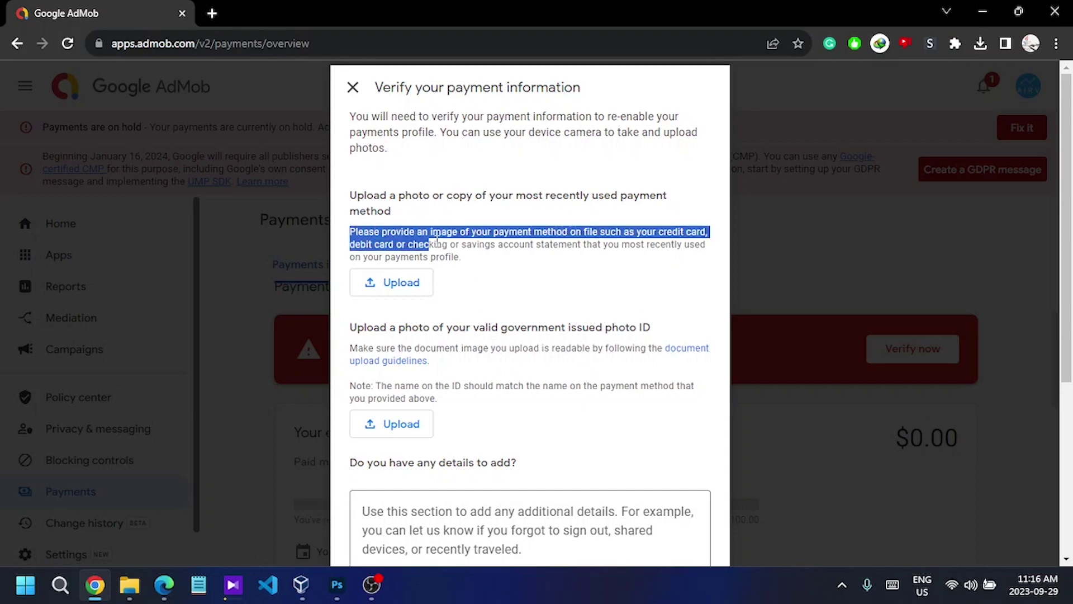
click(480, 259)
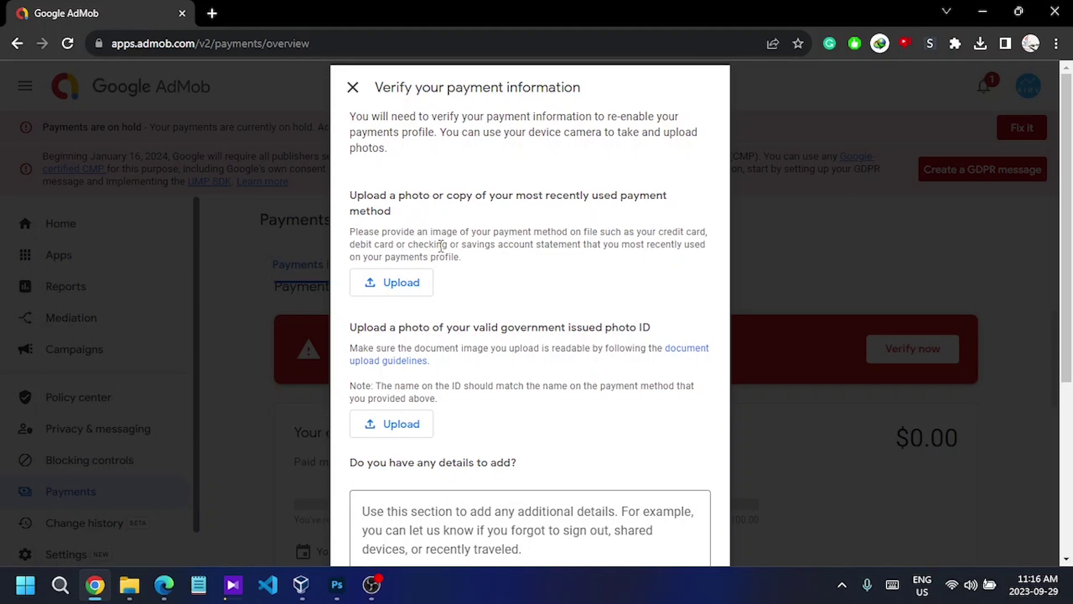
drag(474, 248, 568, 247)
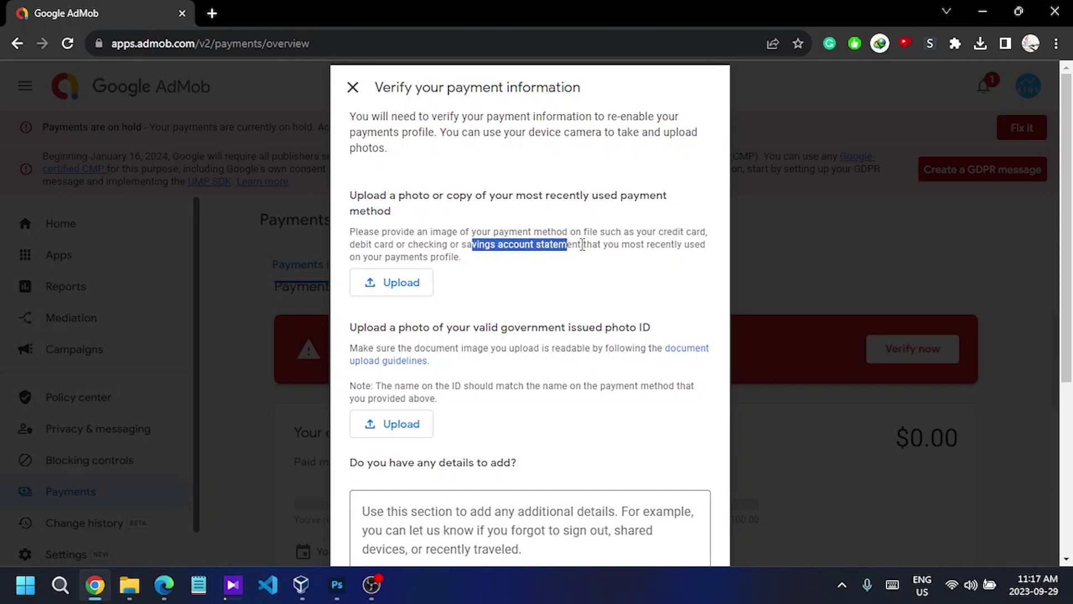
drag(582, 244, 536, 244)
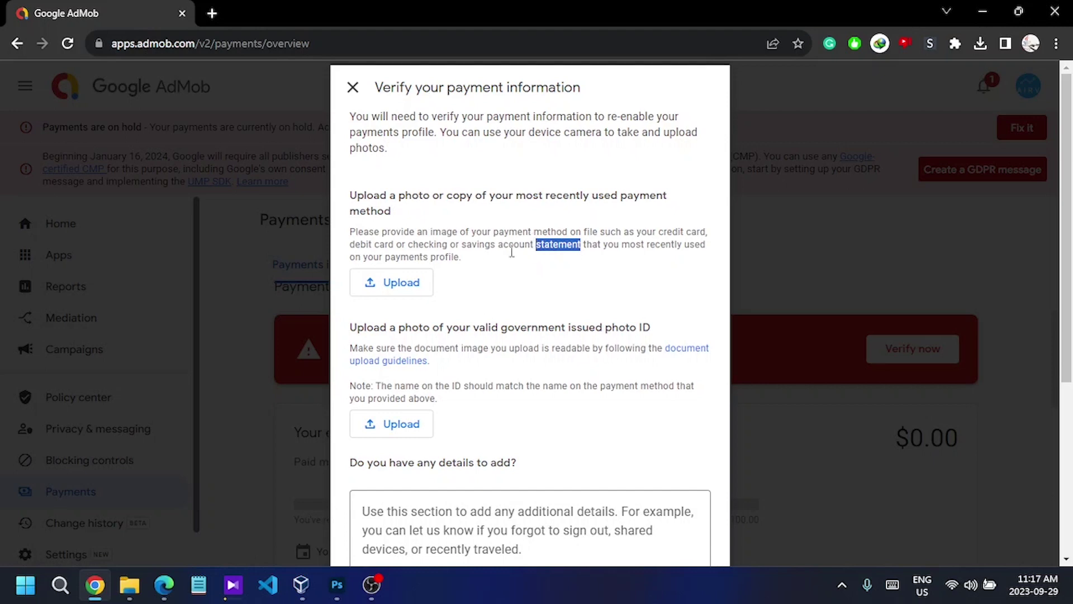
click(458, 248)
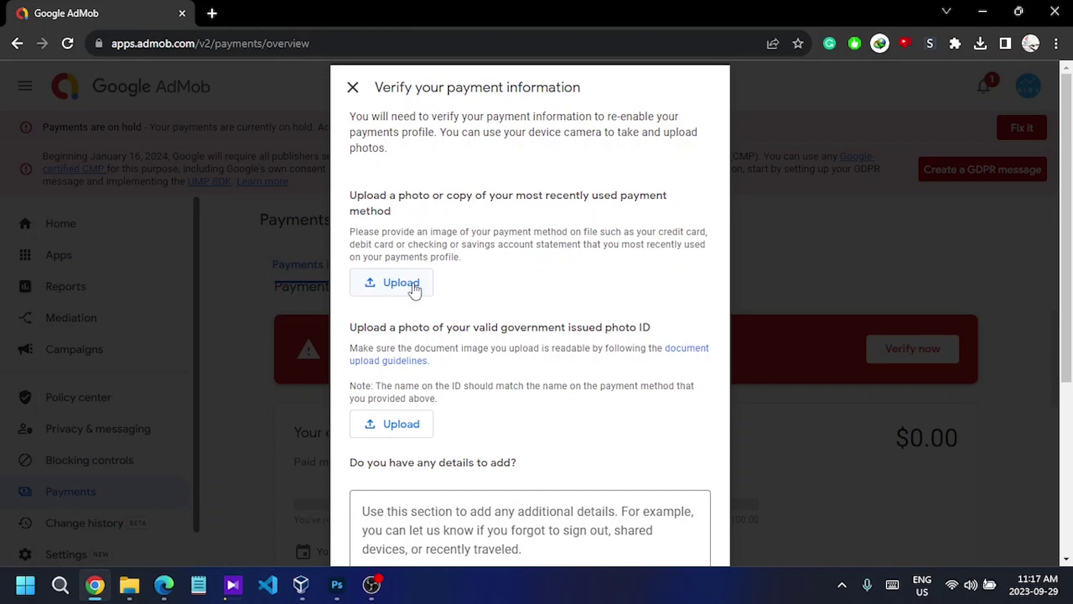
scroll(495, 301, down, 1)
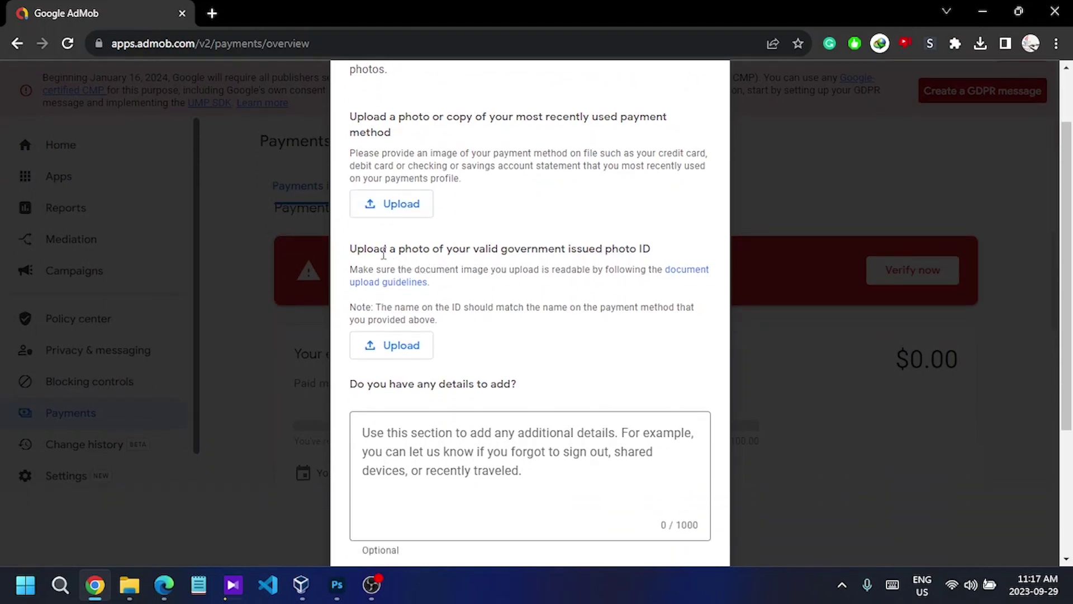
drag(382, 250, 590, 250)
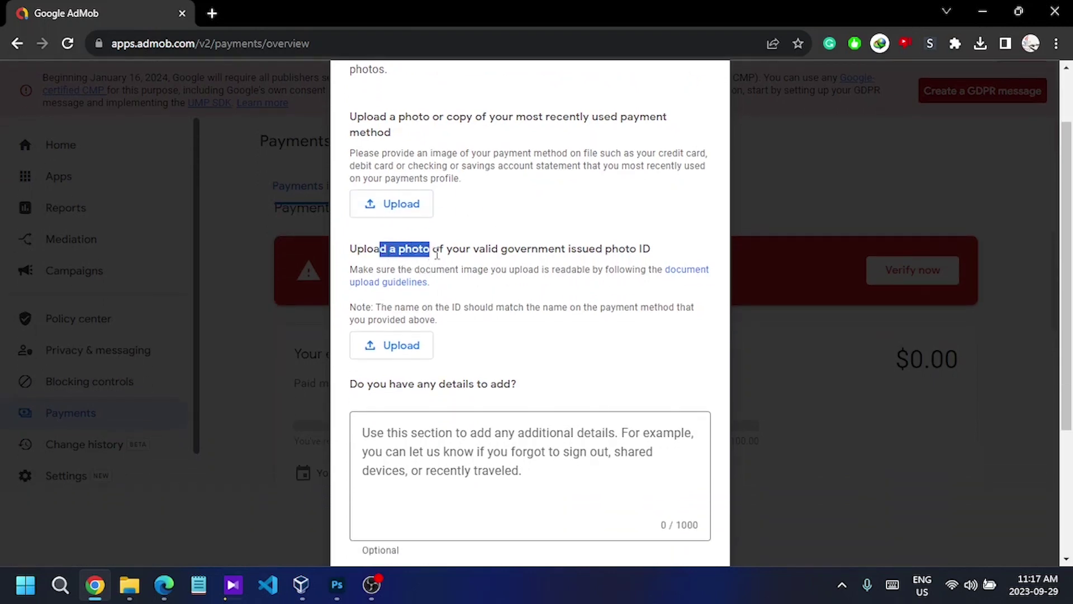
click(515, 251)
drag(652, 252, 445, 248)
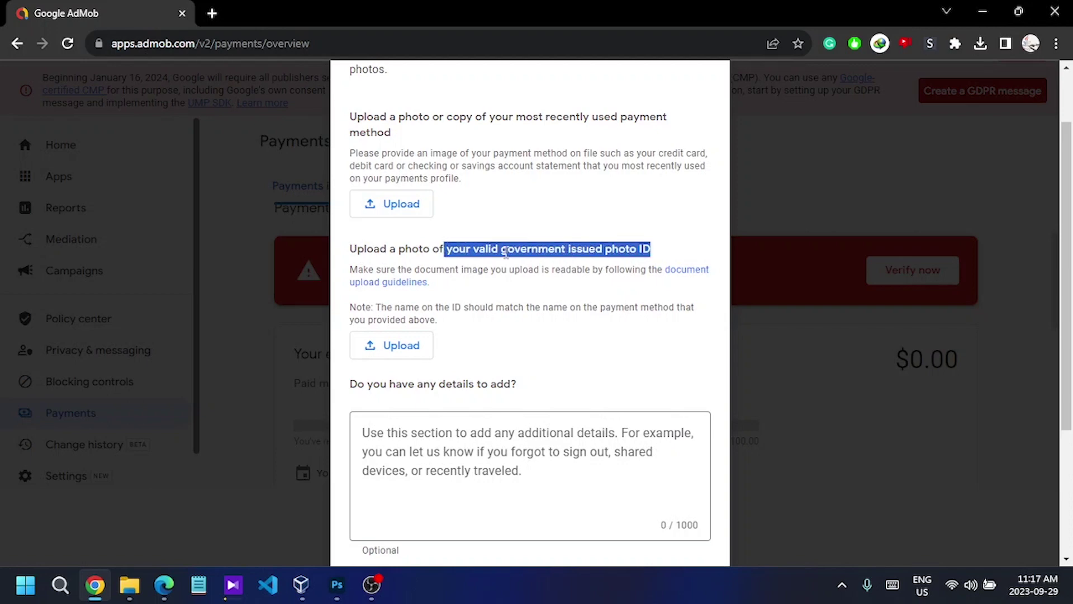
click(505, 251)
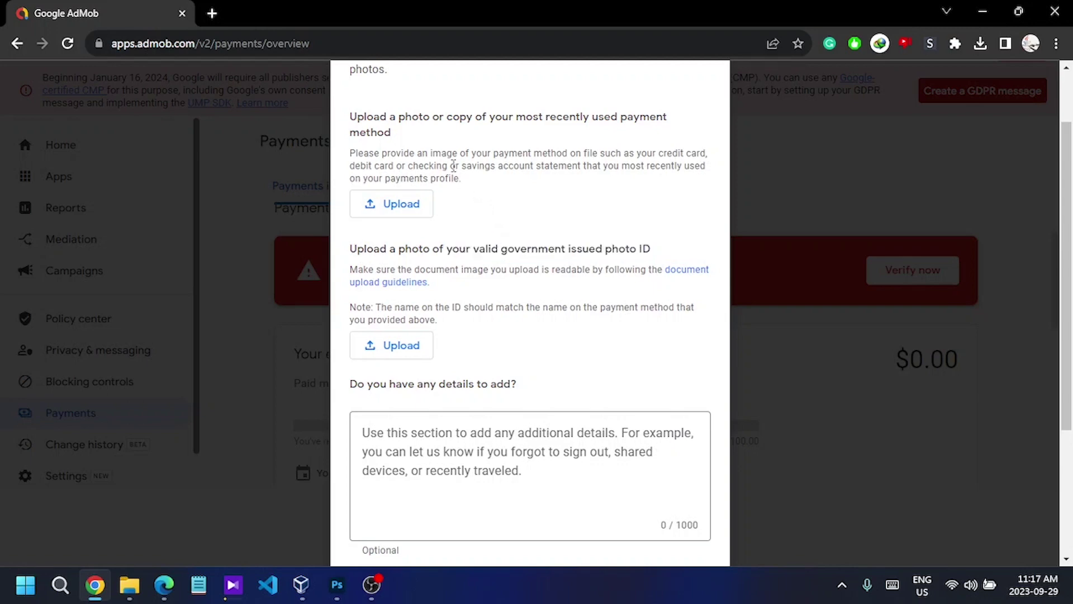
drag(449, 165, 603, 165)
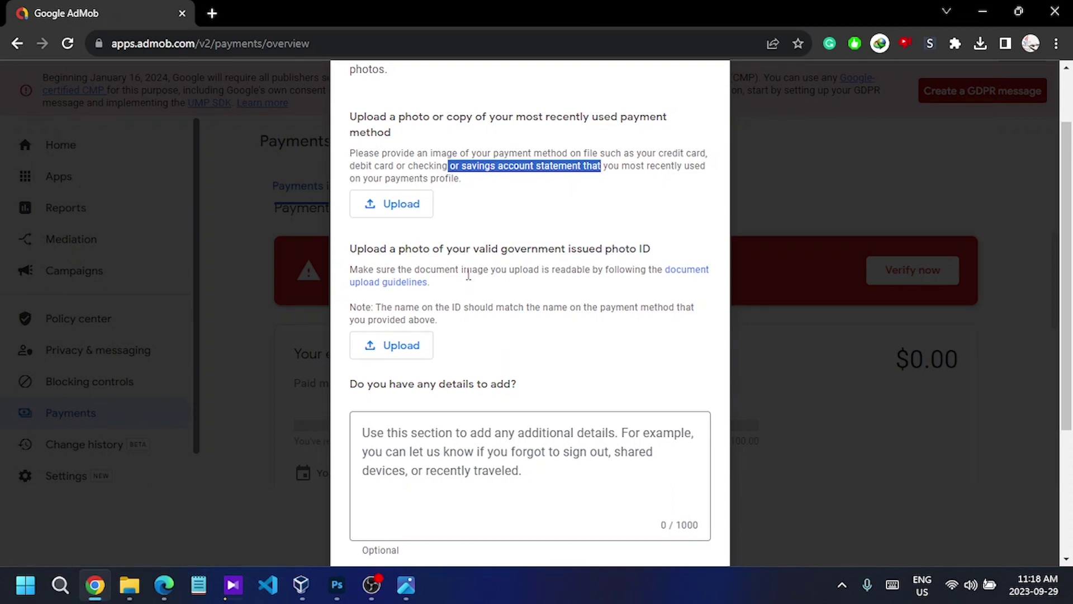
click(482, 163)
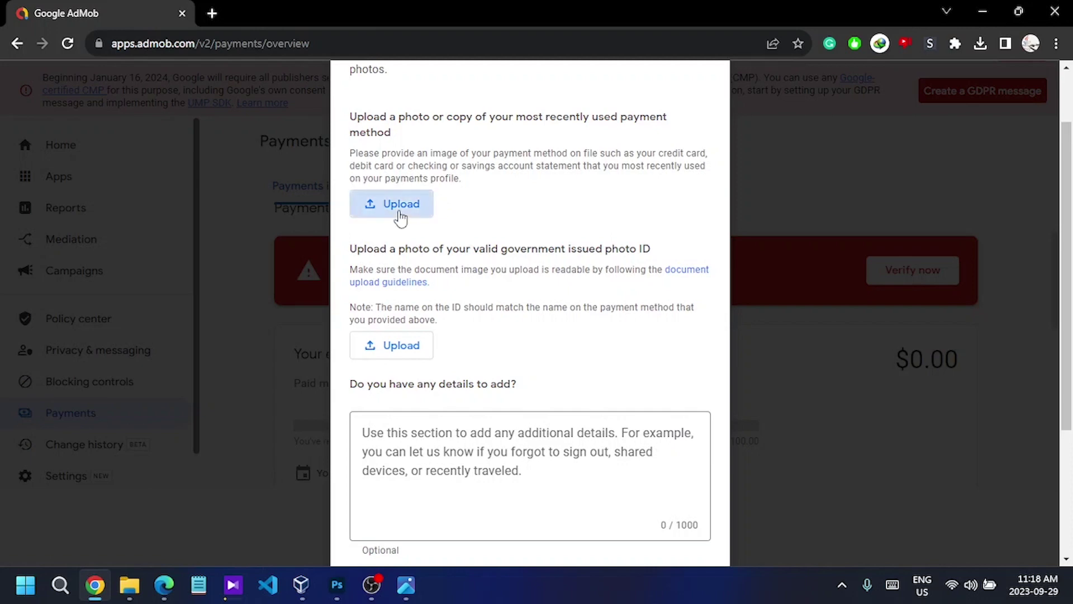
click(402, 210)
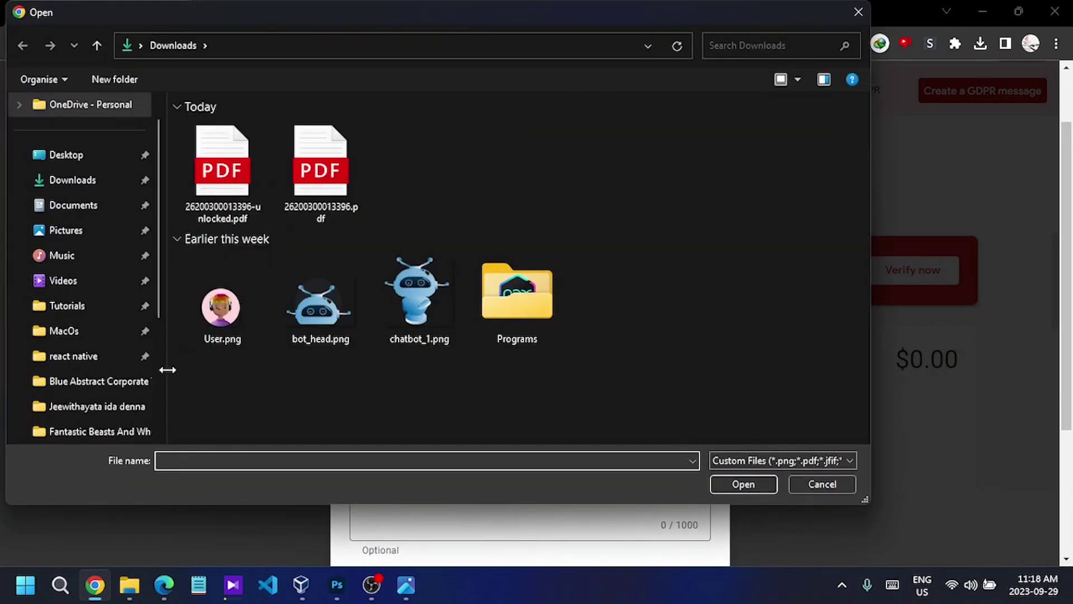
scroll(84, 377, down, 5)
scroll(84, 377, down, 3)
Upload the bank account statement PDF from the DATA (D:) drive.
click(75, 406)
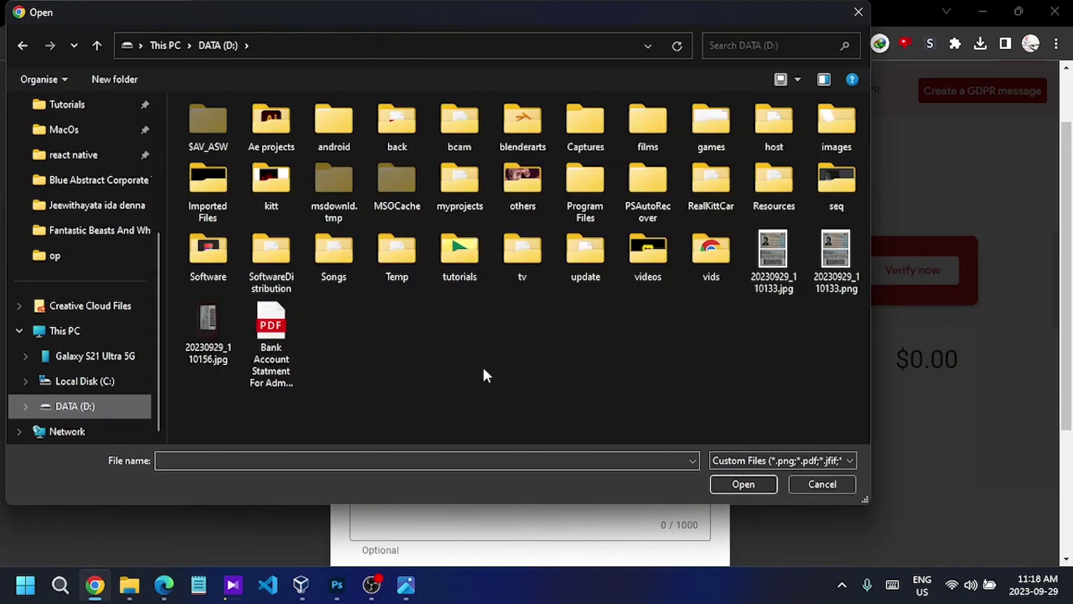
click(271, 346)
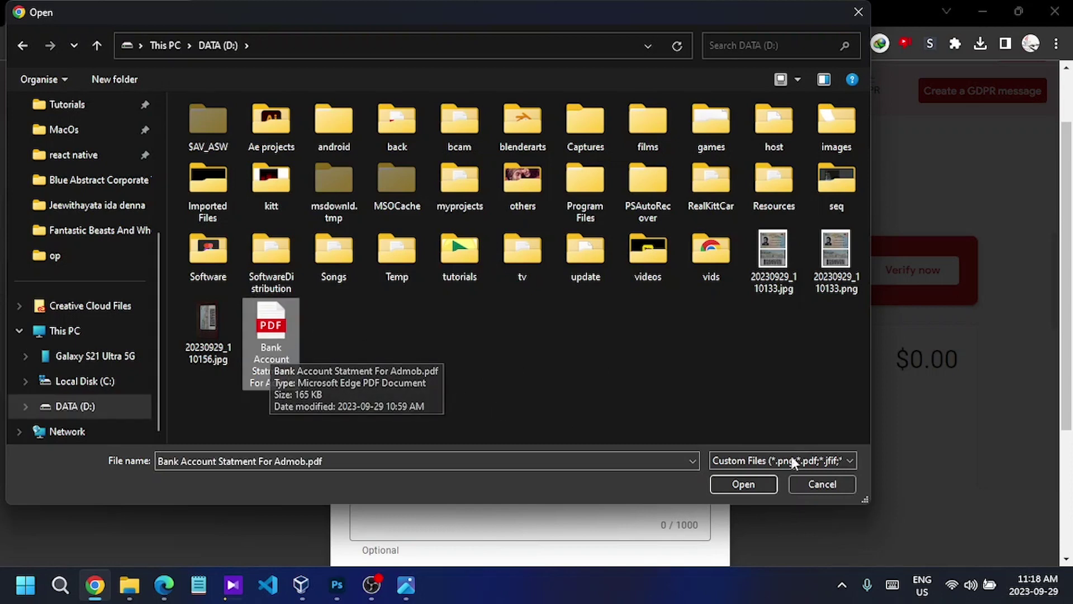
click(744, 484)
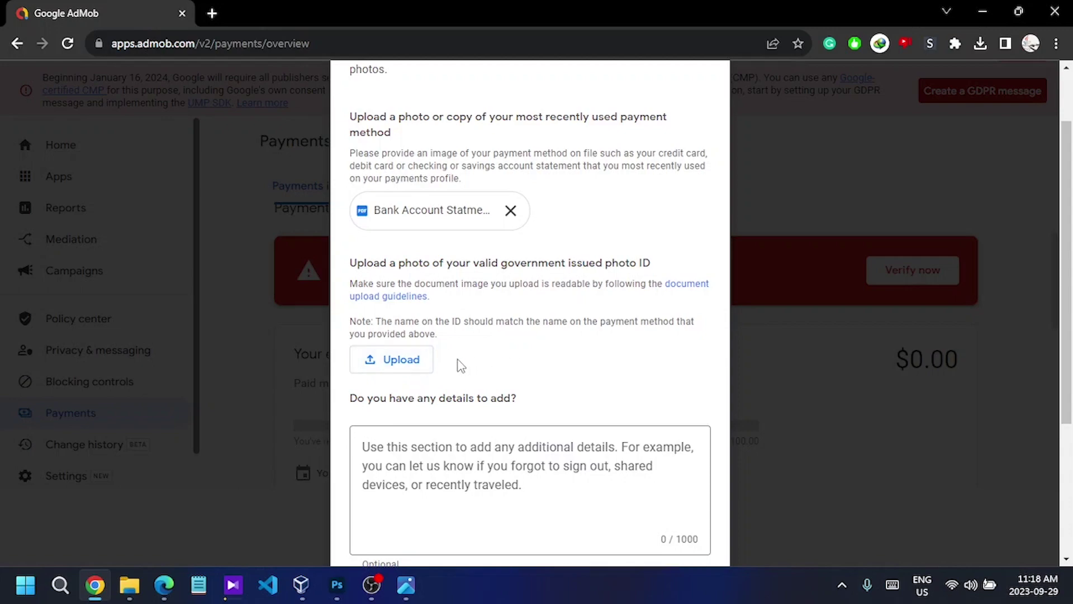
Attach 20230929_110133.jpg as the government photo ID.
click(400, 359)
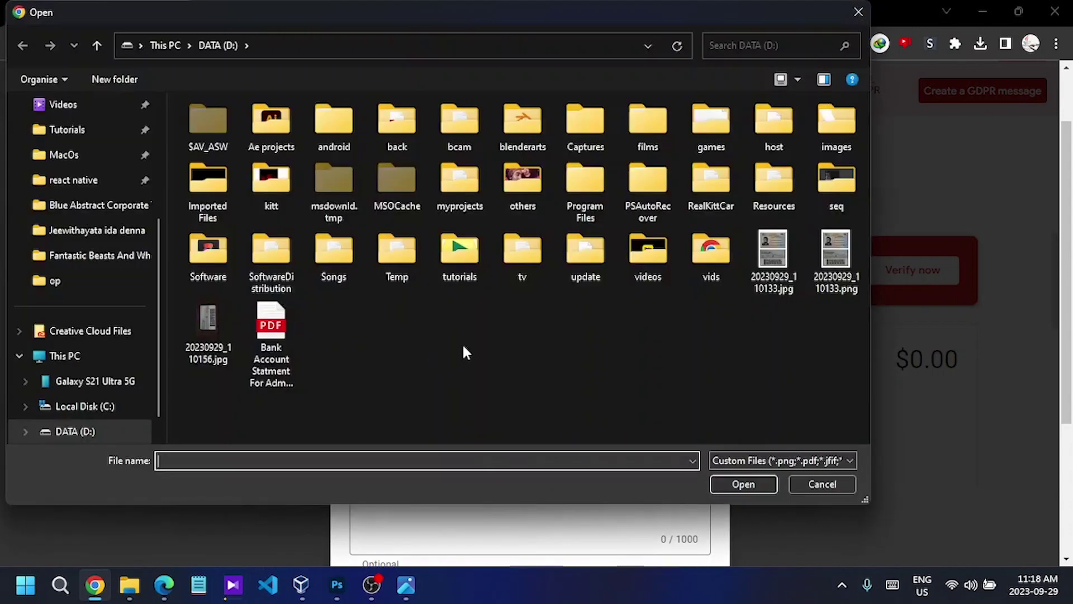
click(822, 483)
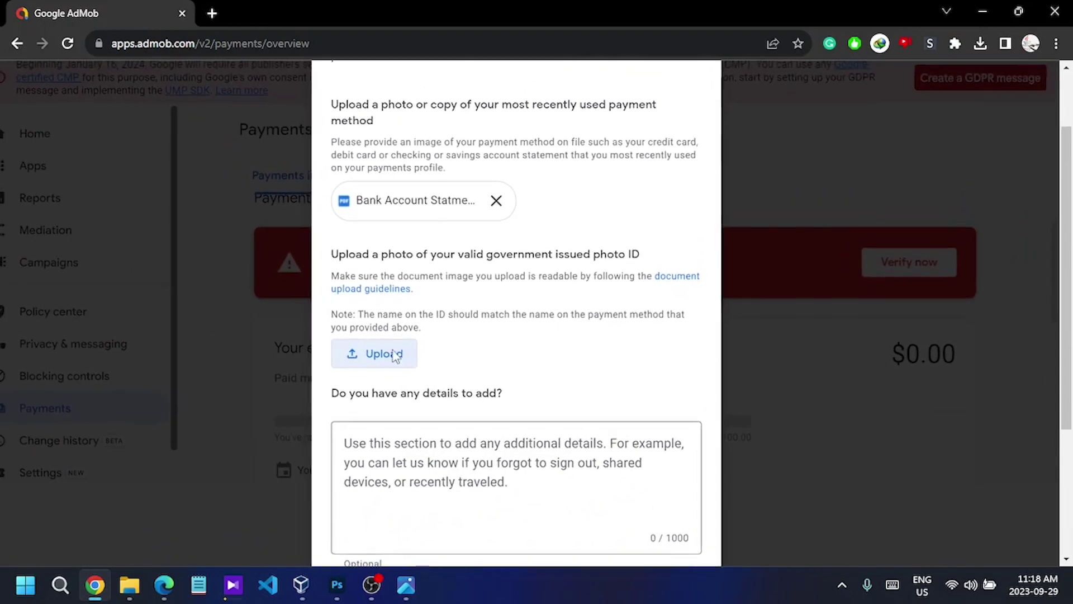
click(396, 357)
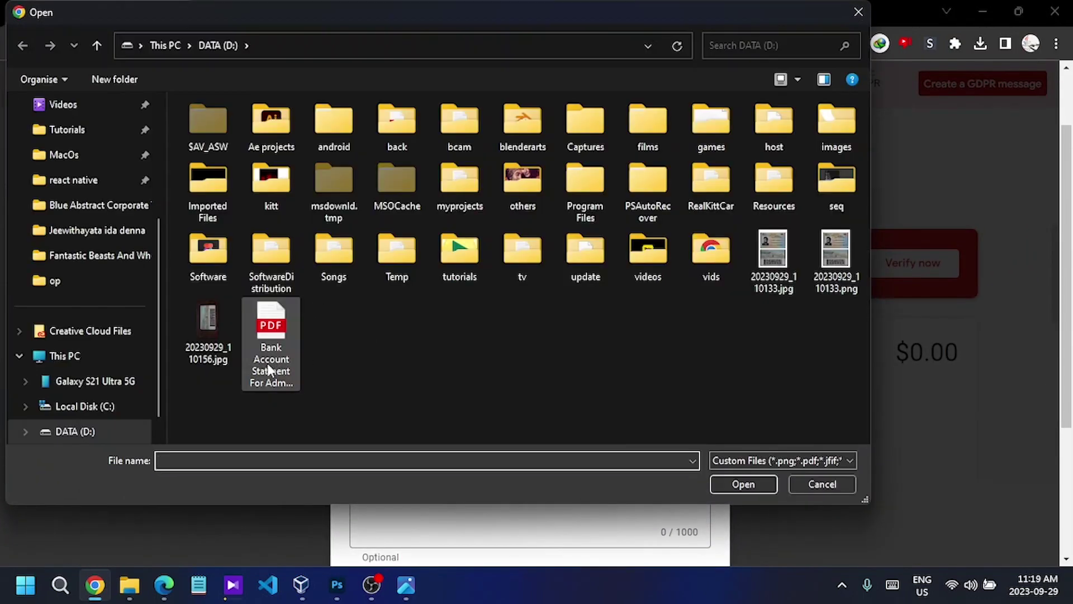
double_click(773, 262)
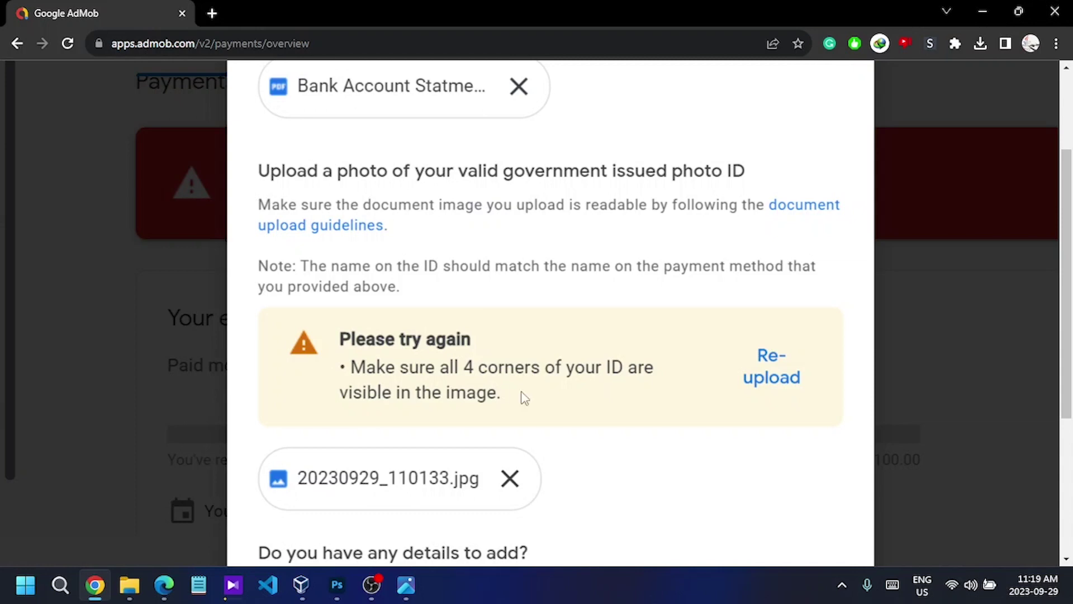
scroll(447, 389, down, 3)
scroll(419, 335, down, 3)
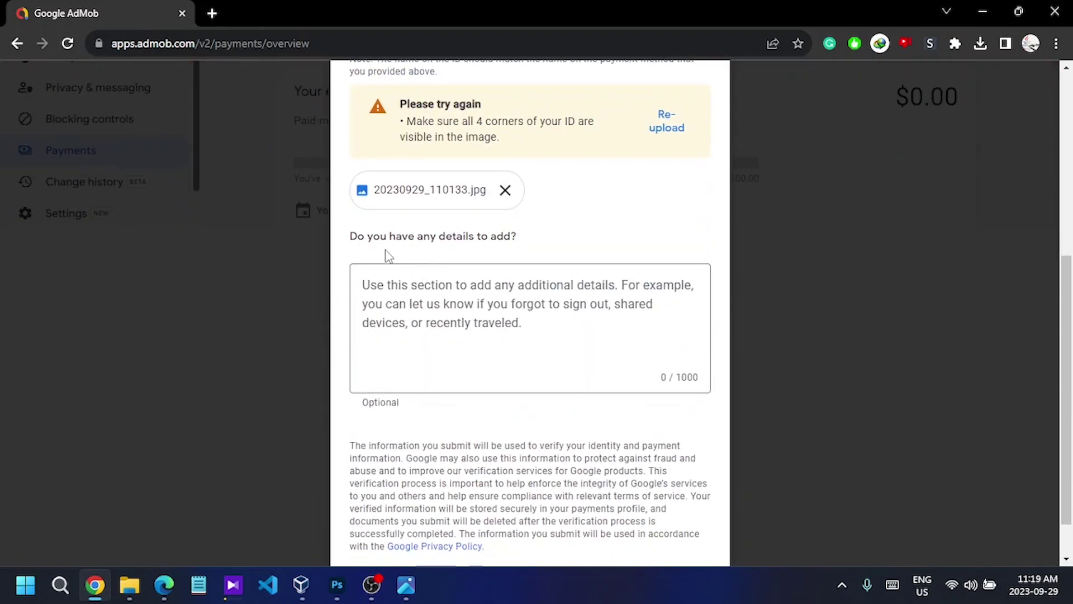
Write and review a note about the August bank statement and Sri Lankan identity card.
click(500, 293)
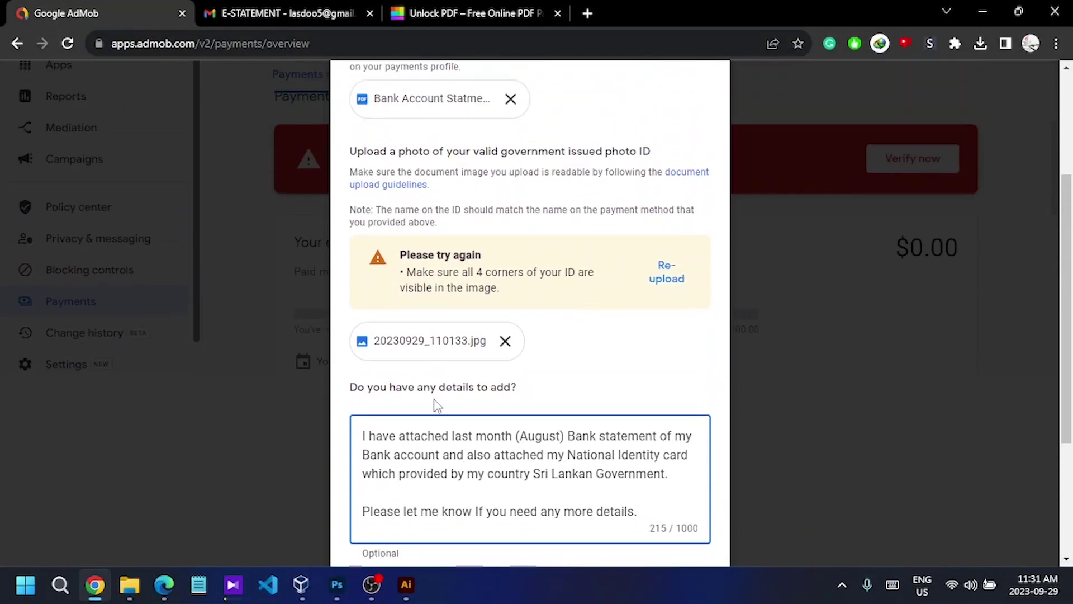
scroll(439, 407, down, 1)
drag(659, 436, 401, 382)
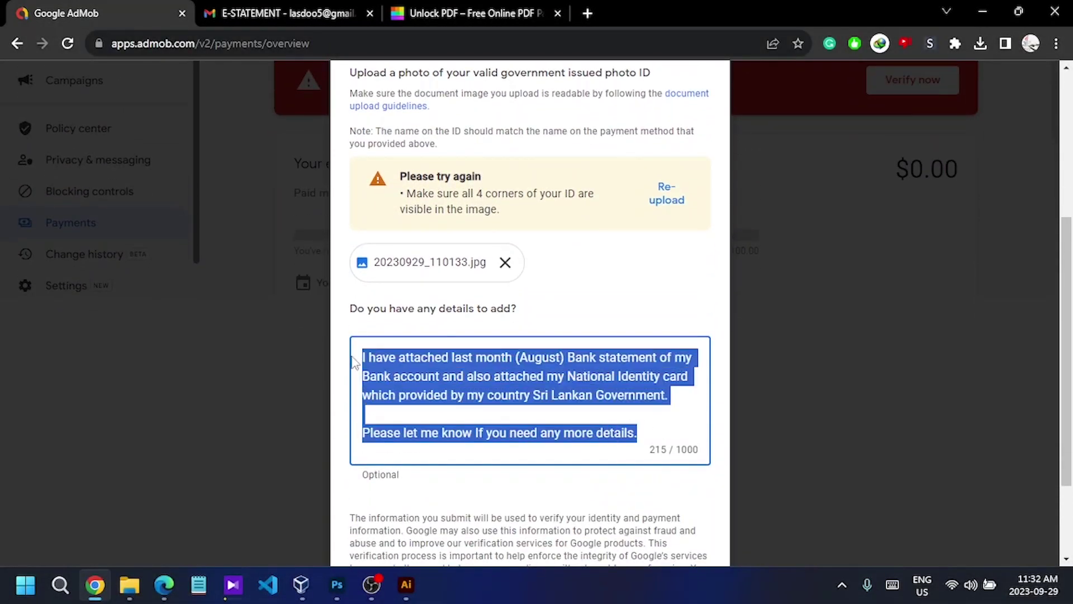
click(422, 361)
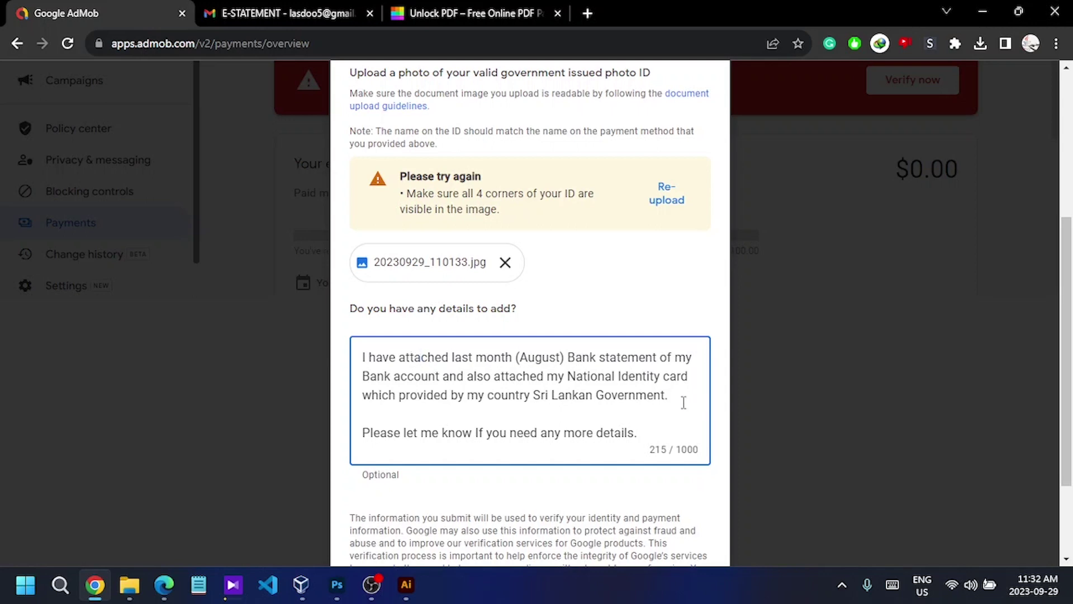
drag(669, 396, 621, 382)
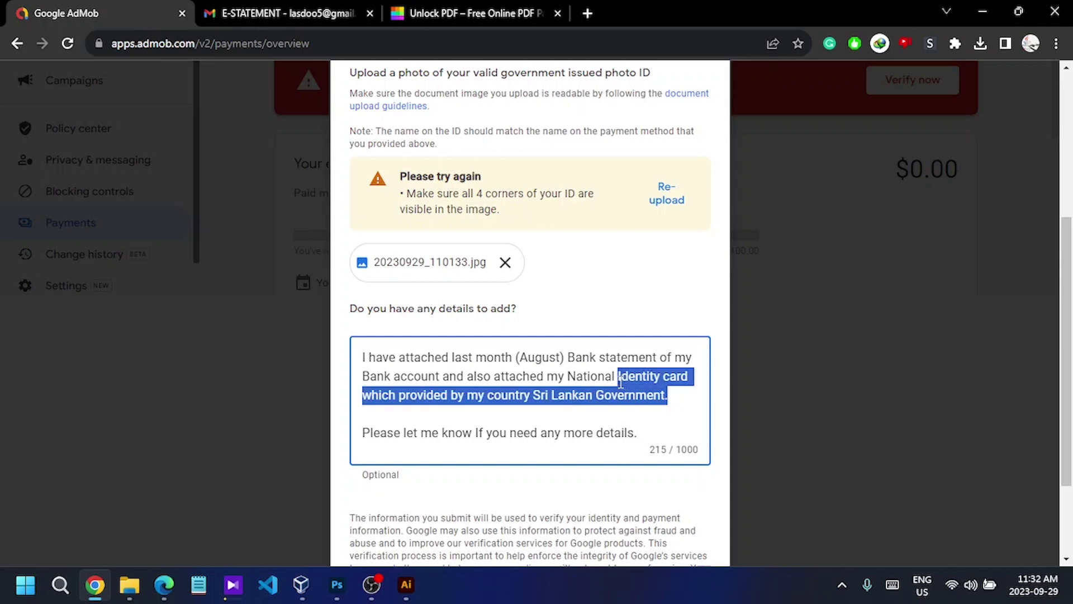
drag(639, 436, 495, 436)
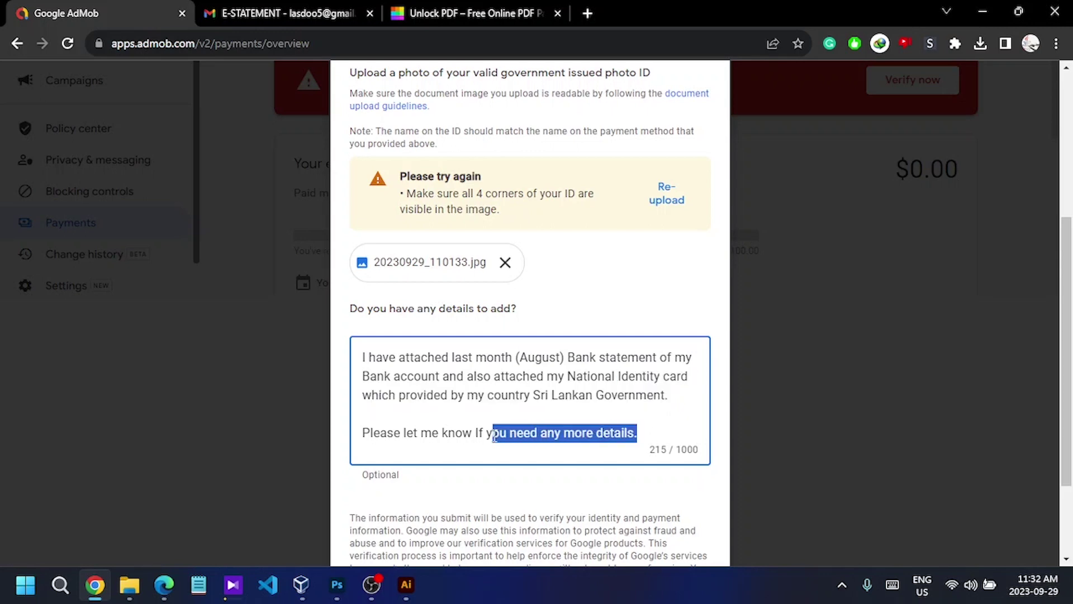
drag(495, 435, 486, 433)
scroll(473, 398, up, 1)
scroll(474, 398, up, 2)
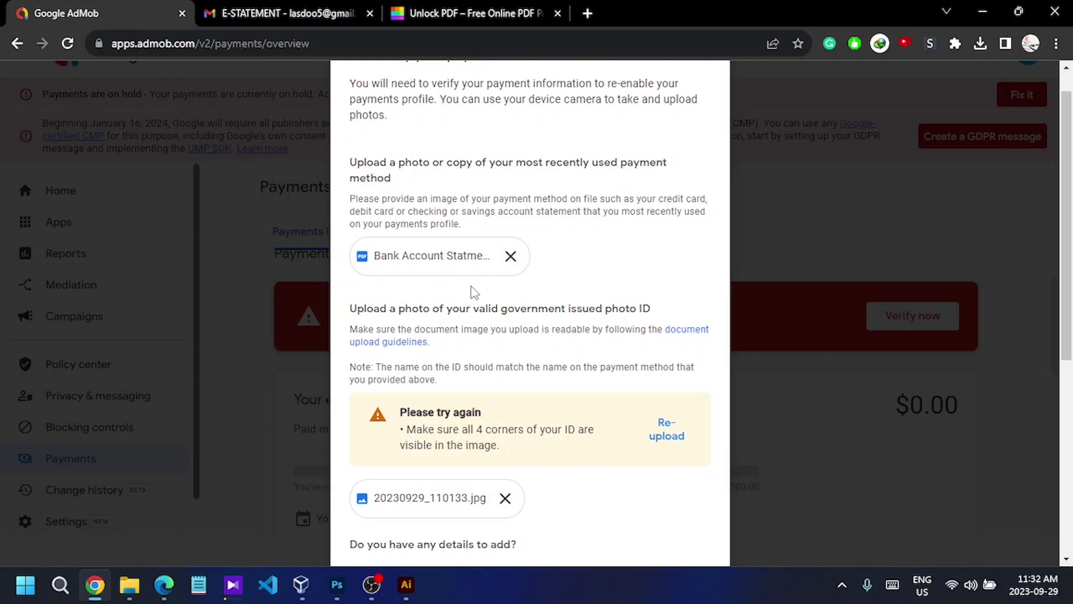
scroll(471, 290, up, 1)
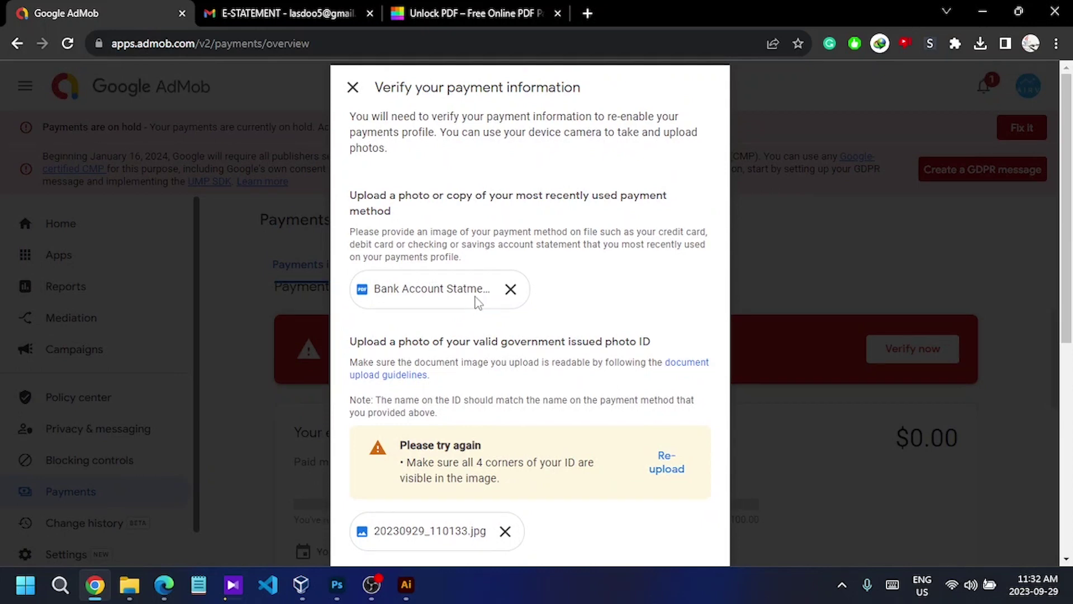
scroll(484, 362, down, 2)
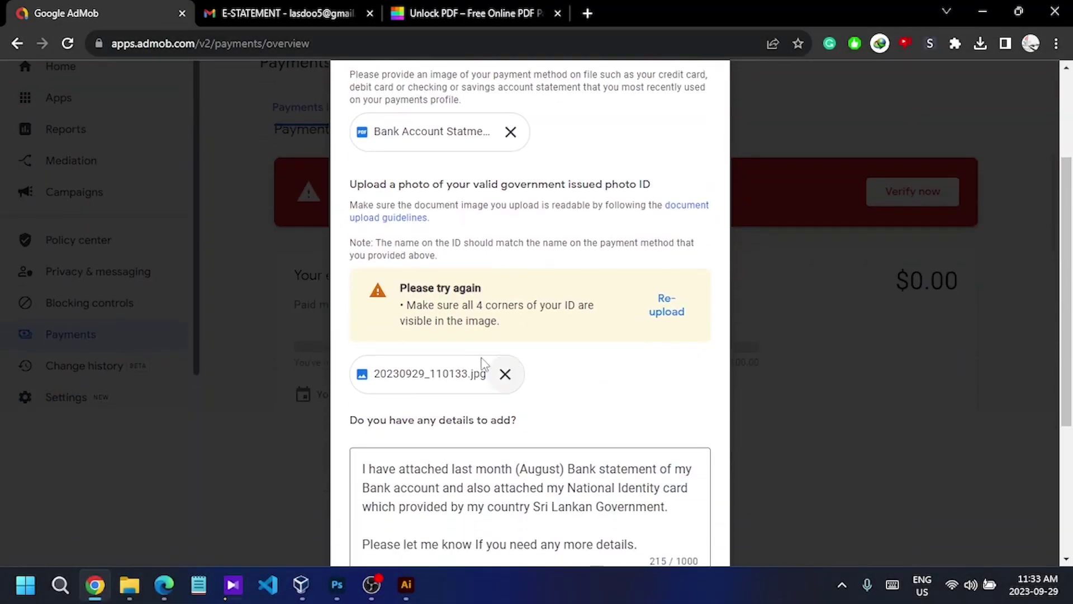
scroll(484, 362, down, 3)
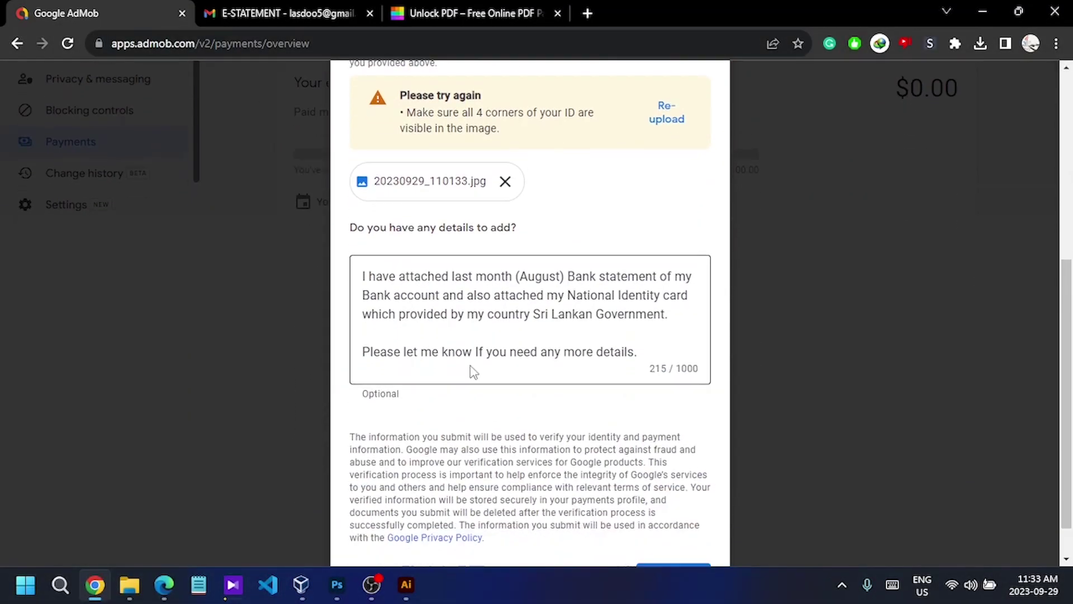
scroll(472, 372, down, 1)
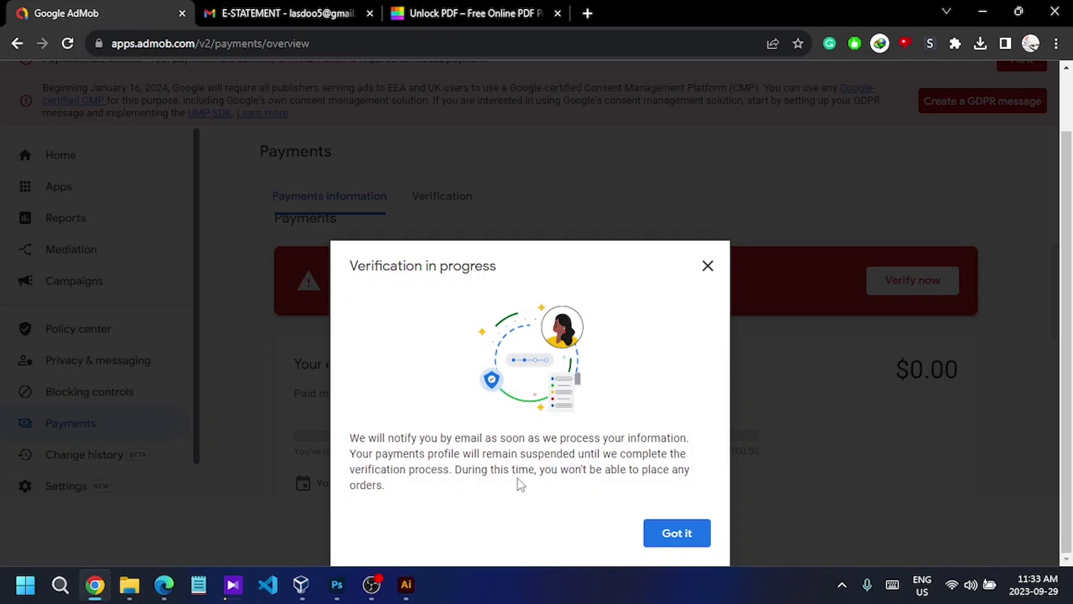
Dismiss the 'Verification in progress' message with Got it.
click(676, 532)
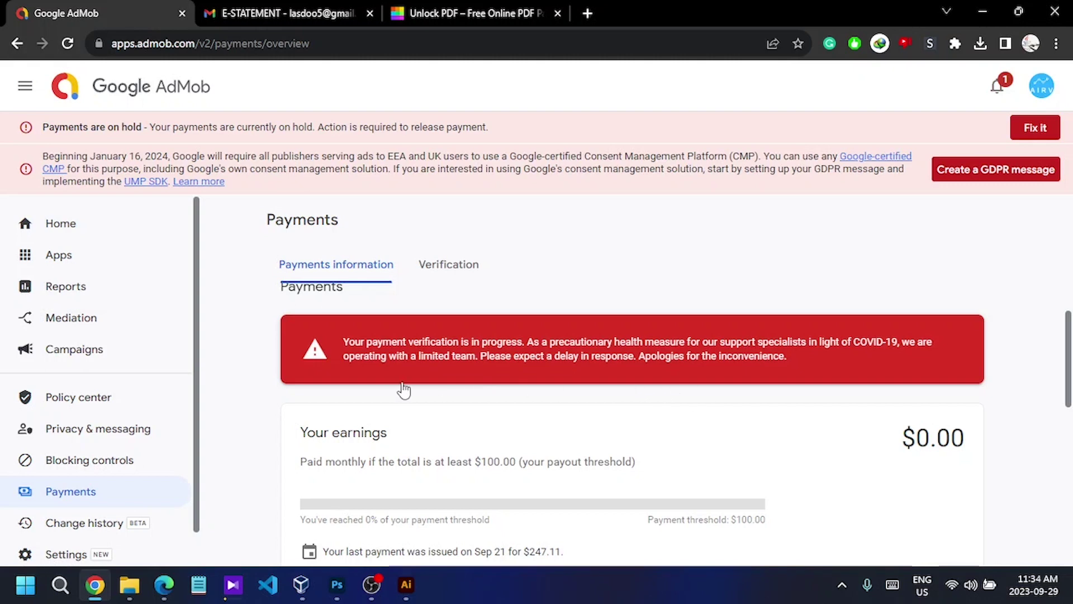
scroll(430, 388, down, 1)
scroll(431, 388, up, 1)
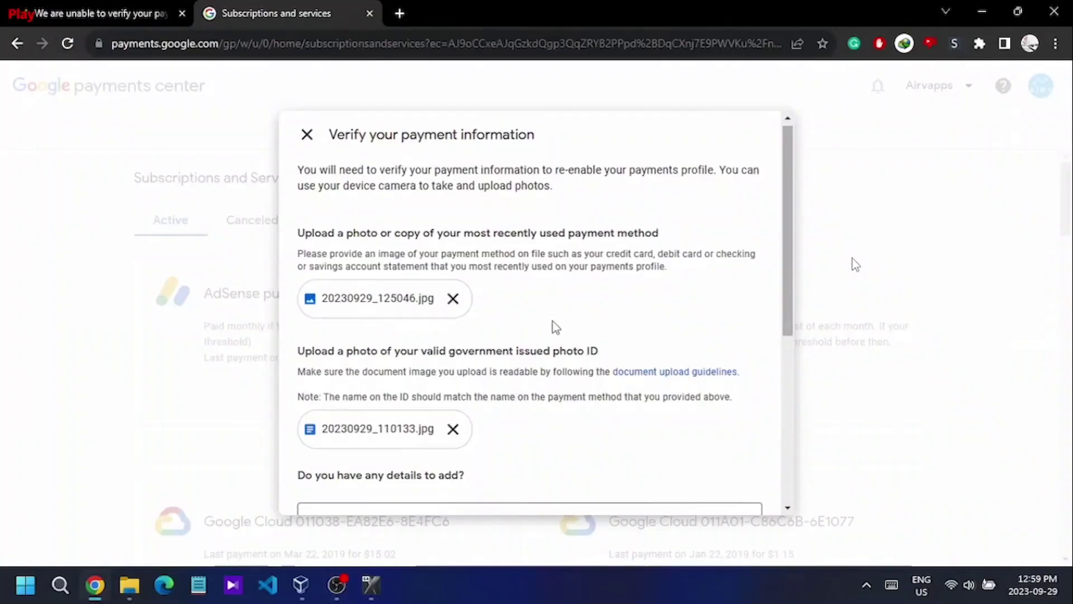
scroll(553, 328, down, 3)
scroll(569, 342, up, 3)
Review the attached photos and E-Statements note, then submit the verification form.
click(93, 13)
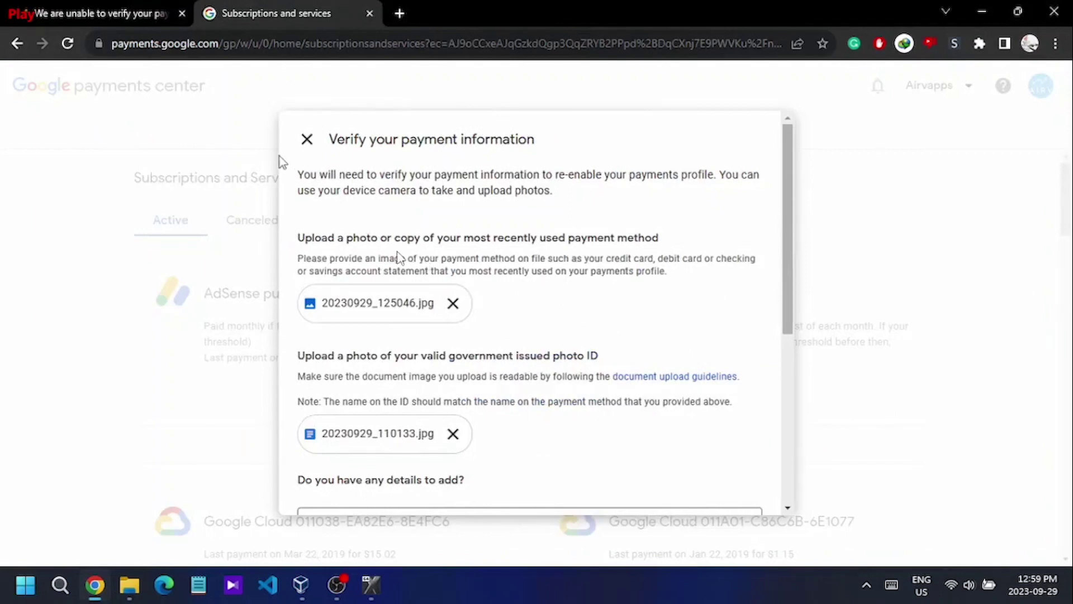
scroll(545, 296, down, 1)
scroll(545, 295, down, 2)
scroll(209, 213, down, 1)
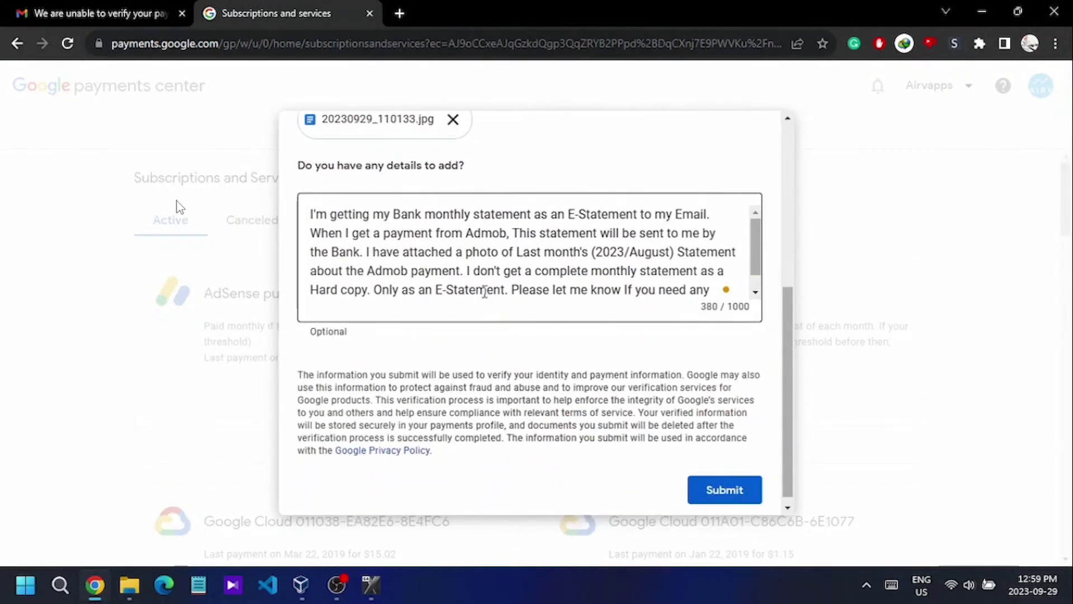
scroll(210, 213, up, 2)
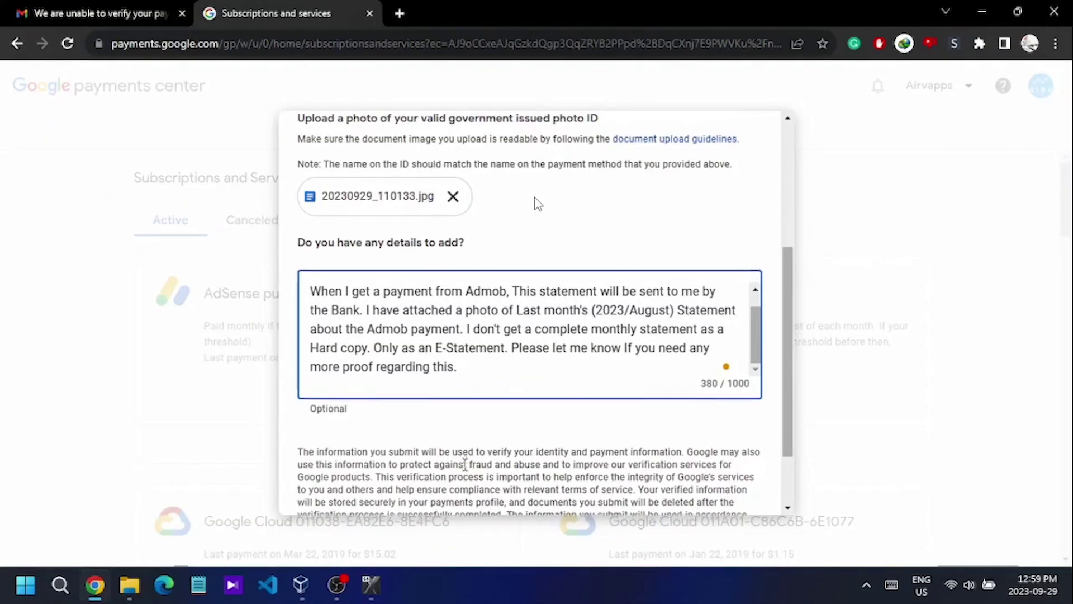
scroll(536, 301, down, 2)
scroll(440, 292, up, 4)
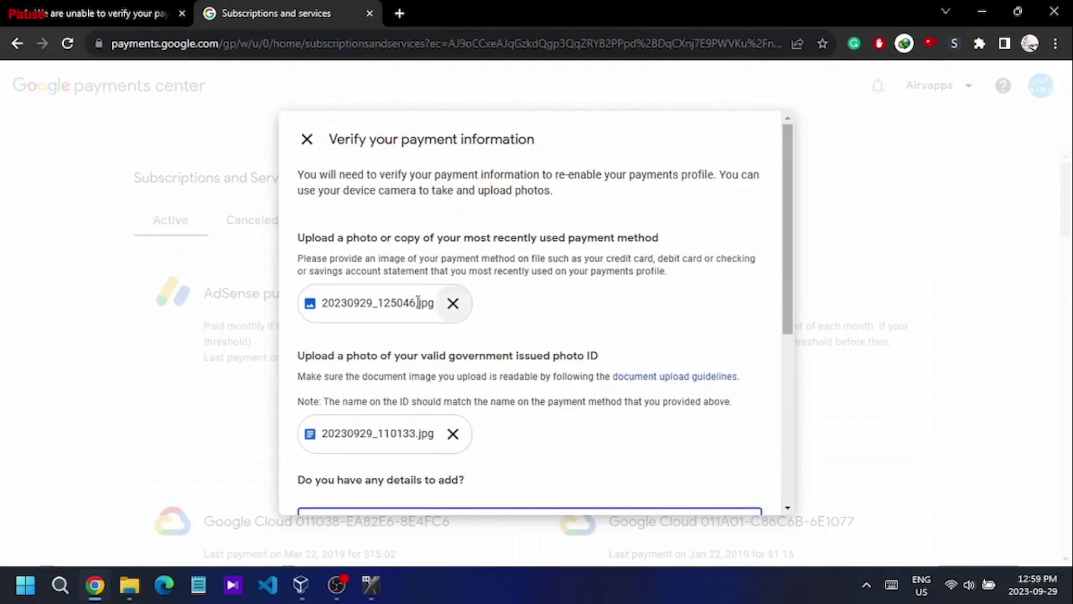
scroll(549, 316, down, 5)
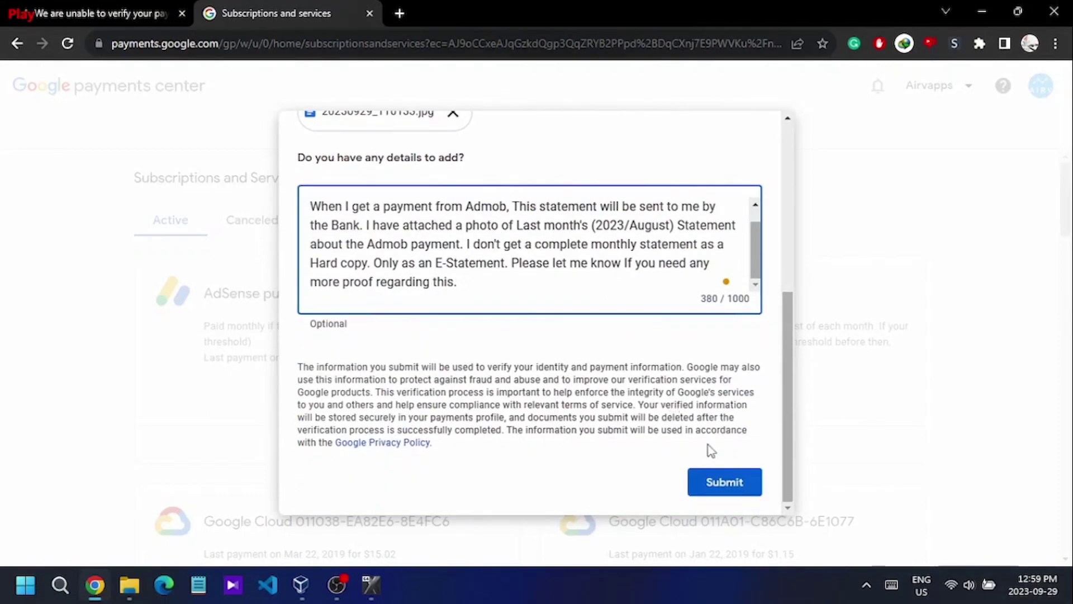
click(725, 482)
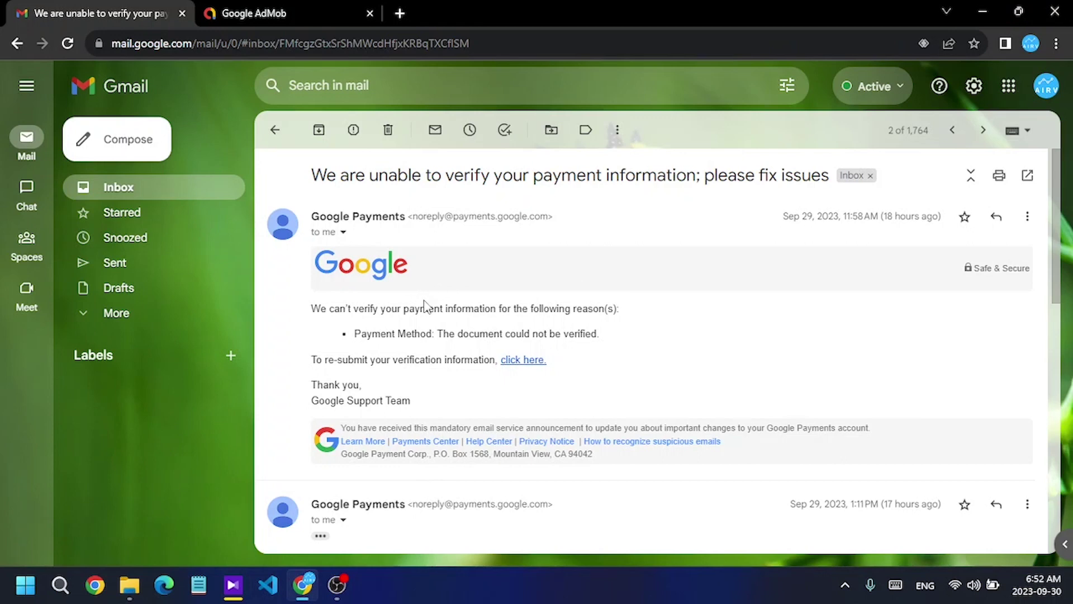
scroll(425, 305, down, 2)
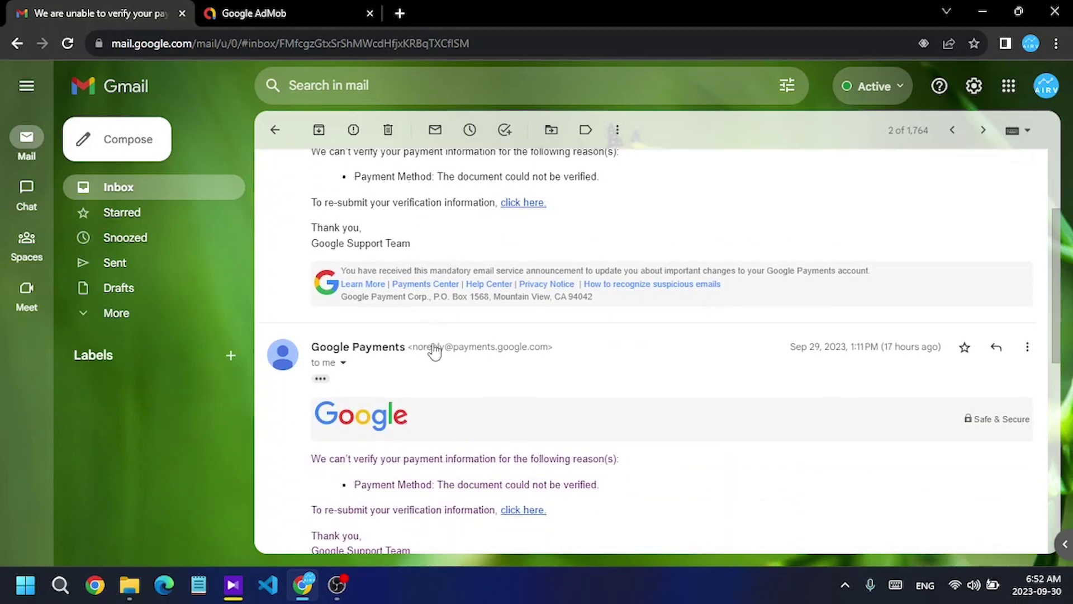
scroll(435, 351, down, 1)
scroll(434, 350, down, 1)
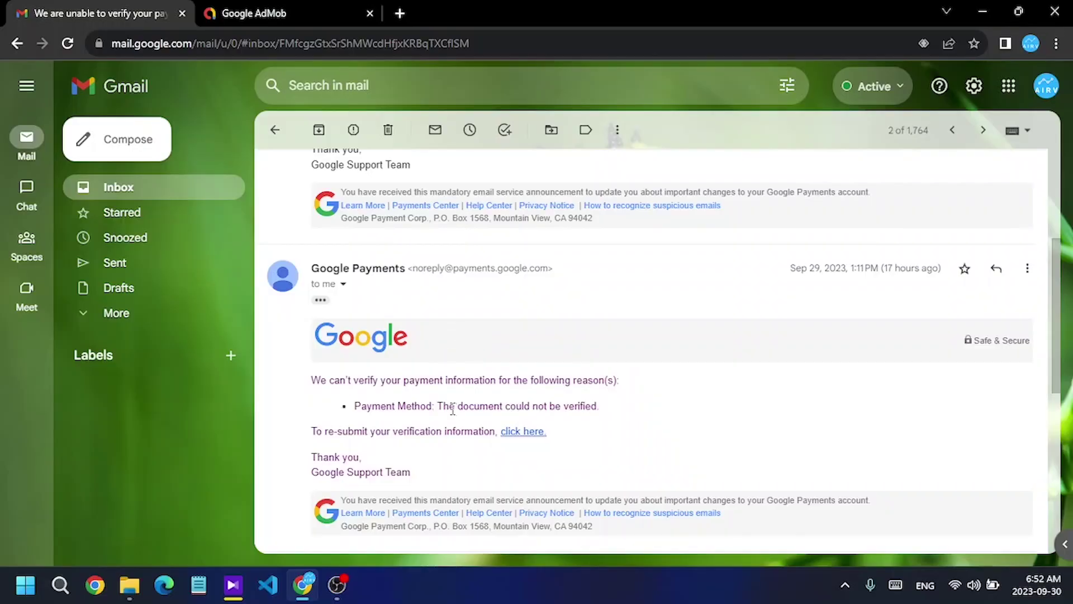
Highlight the reason the document could not be verified in both thread messages.
drag(453, 407, 611, 409)
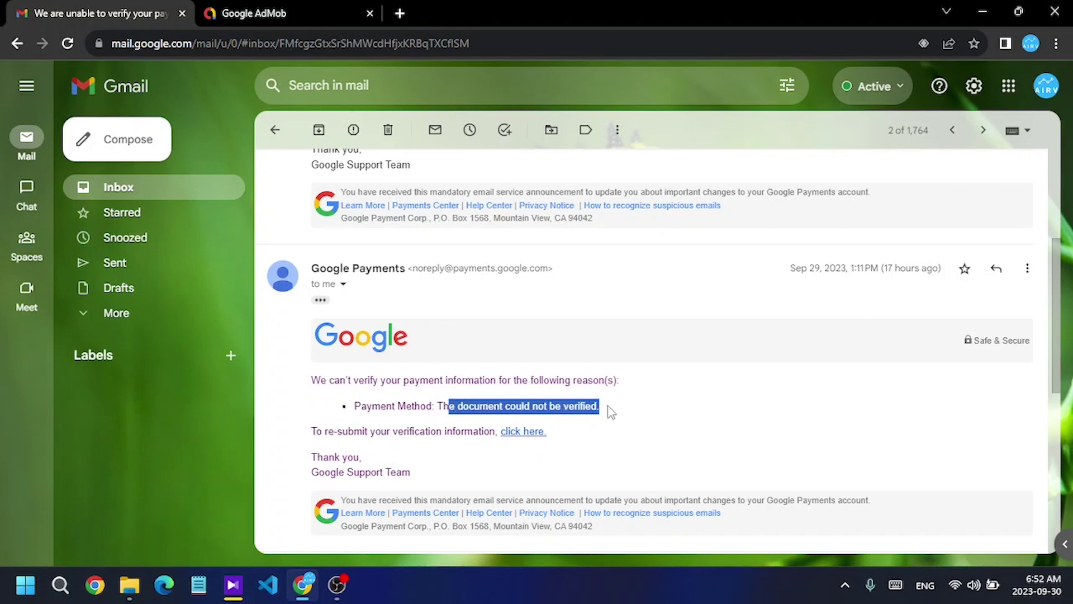
click(610, 410)
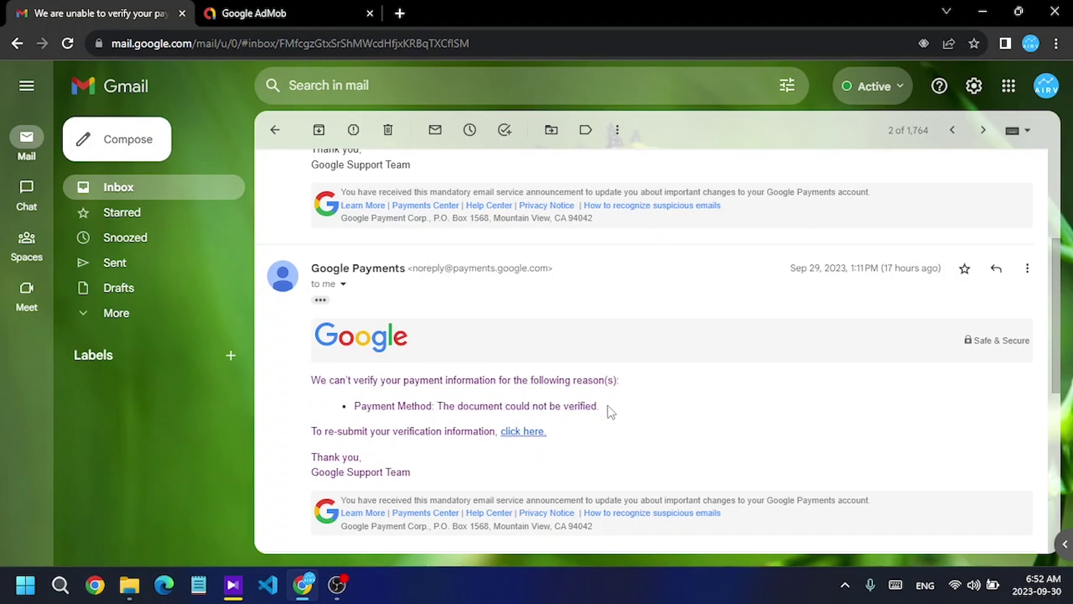
drag(479, 406, 437, 406)
scroll(442, 404, down, 3)
scroll(442, 404, down, 1)
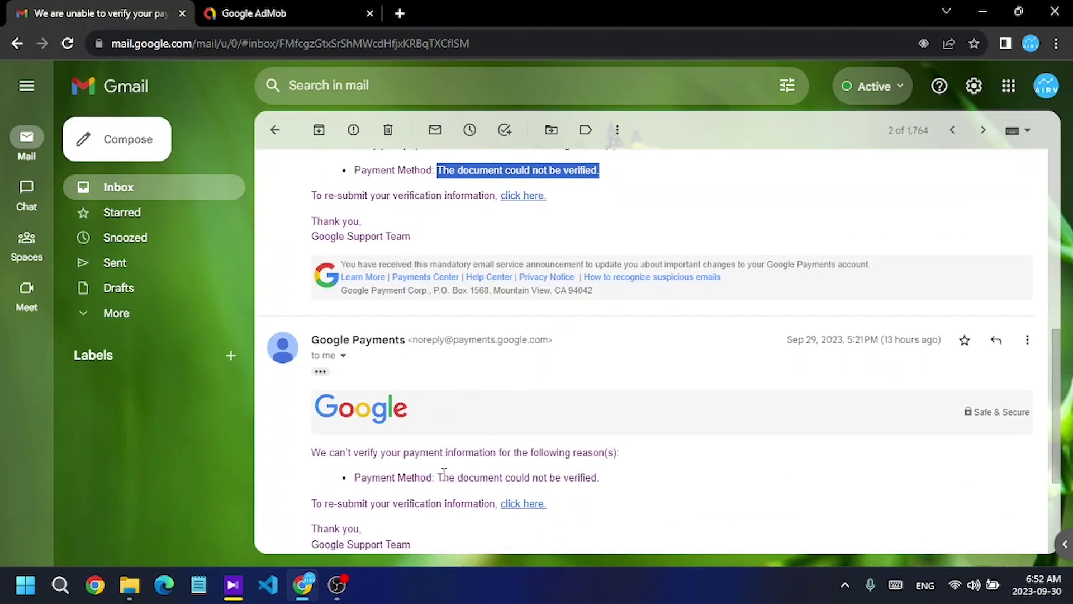
drag(438, 477, 623, 478)
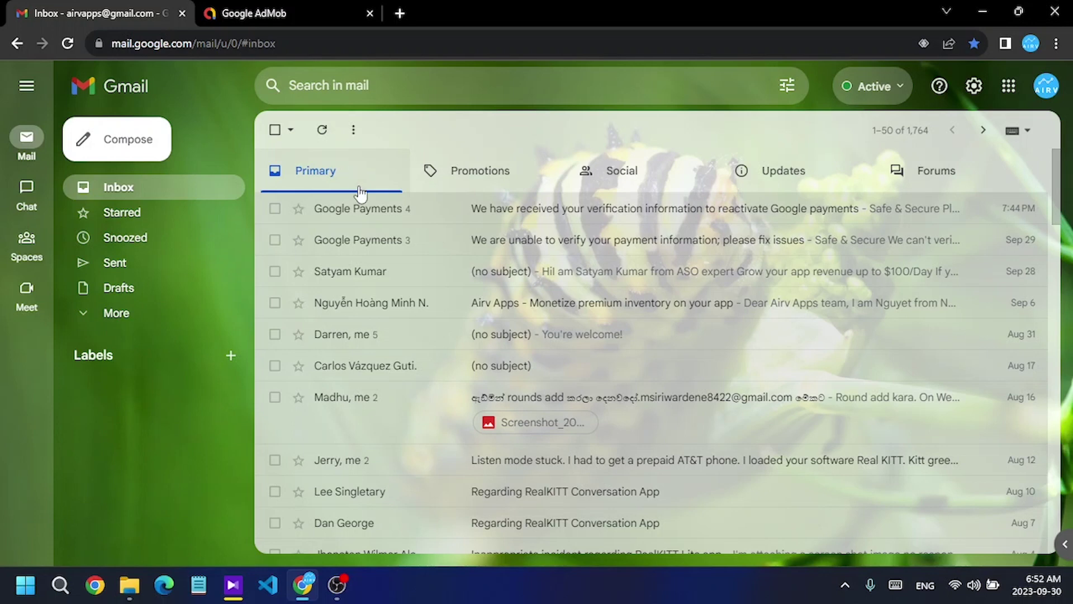
Expand the Sep 29 1:11 PM unable-to-verify message and follow its re-submit link.
click(377, 240)
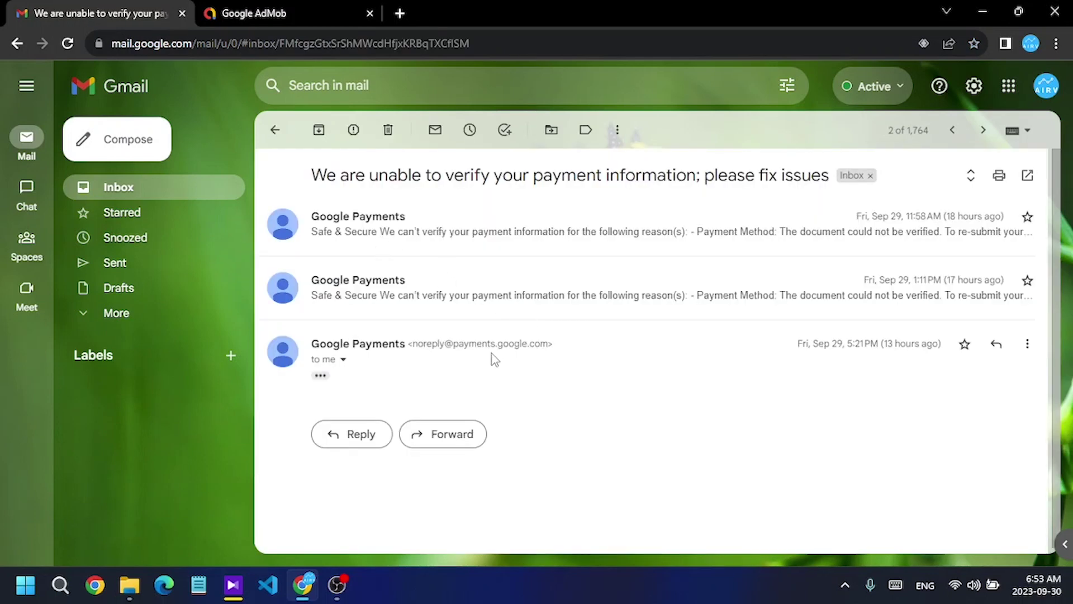
click(506, 293)
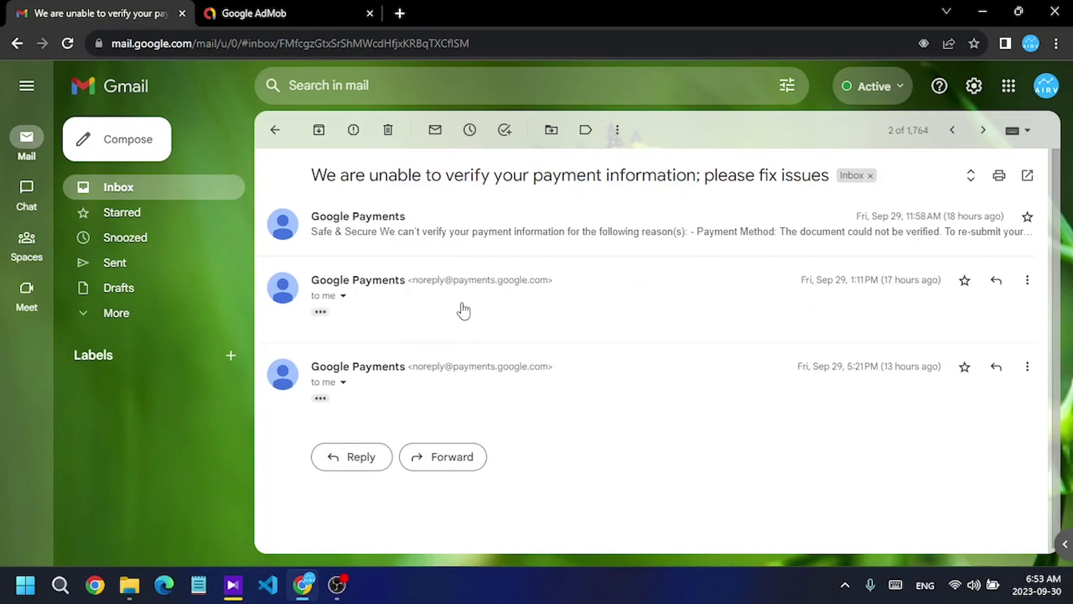
click(321, 312)
scroll(419, 335, down, 1)
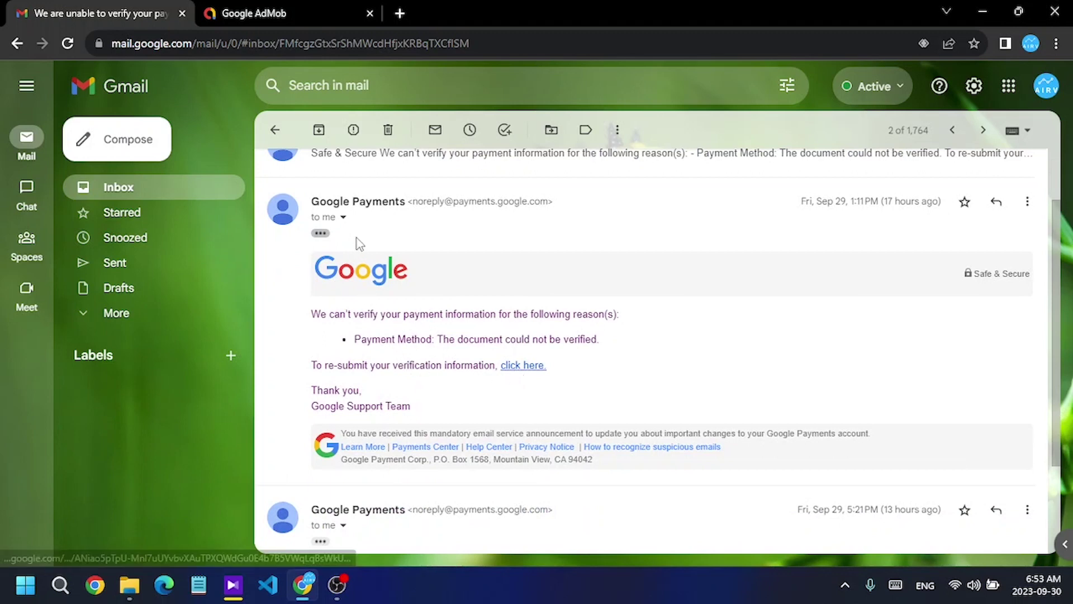
ctrl+click(532, 371)
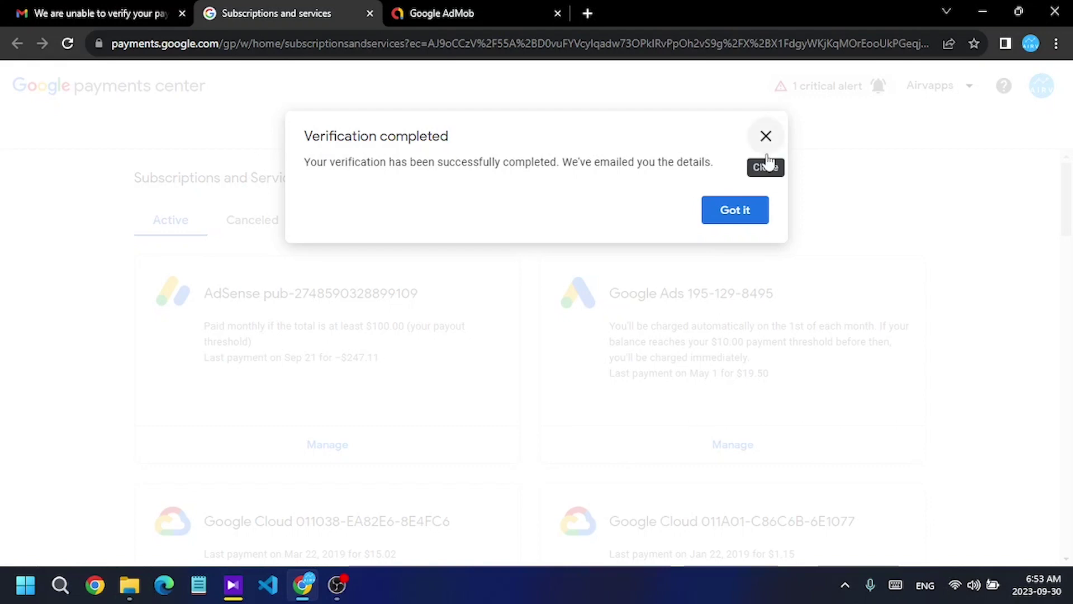
Close the Verification completed notice and review the Google Cloud payment due alert.
click(765, 136)
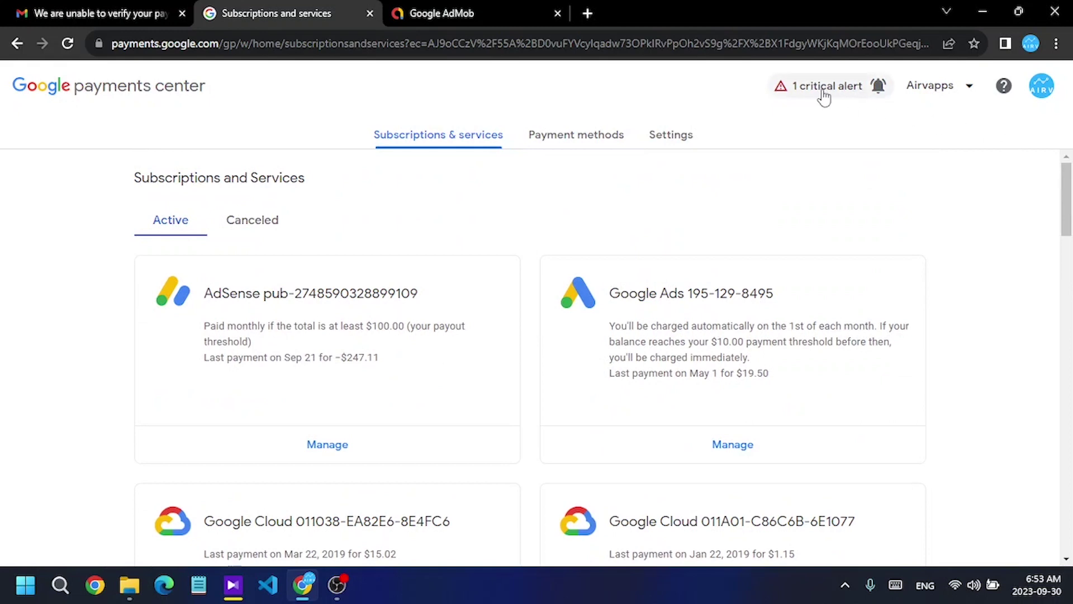
click(824, 88)
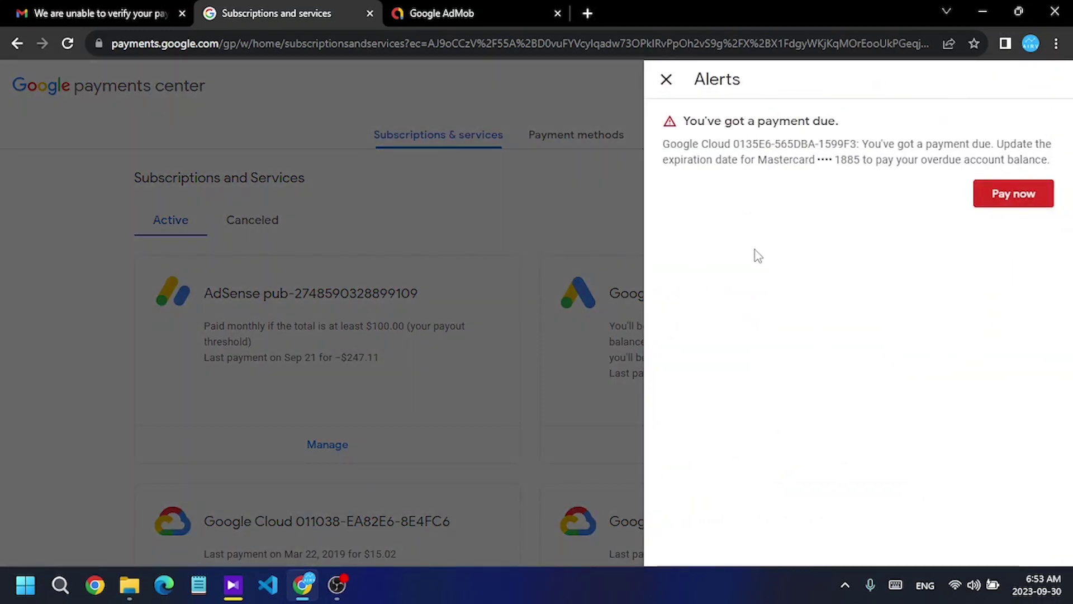
drag(683, 121, 862, 118)
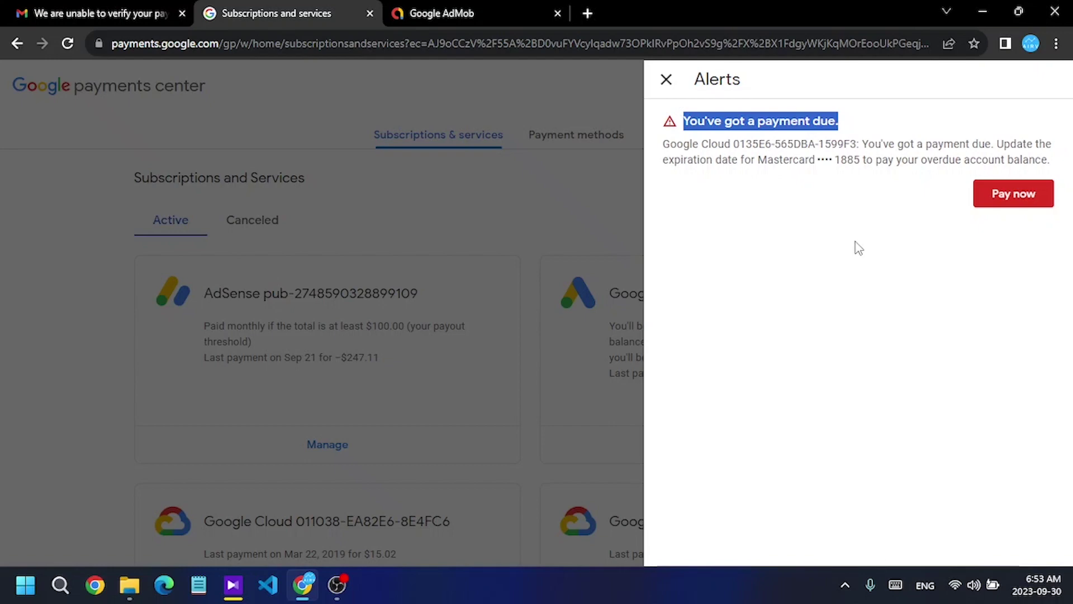
click(447, 229)
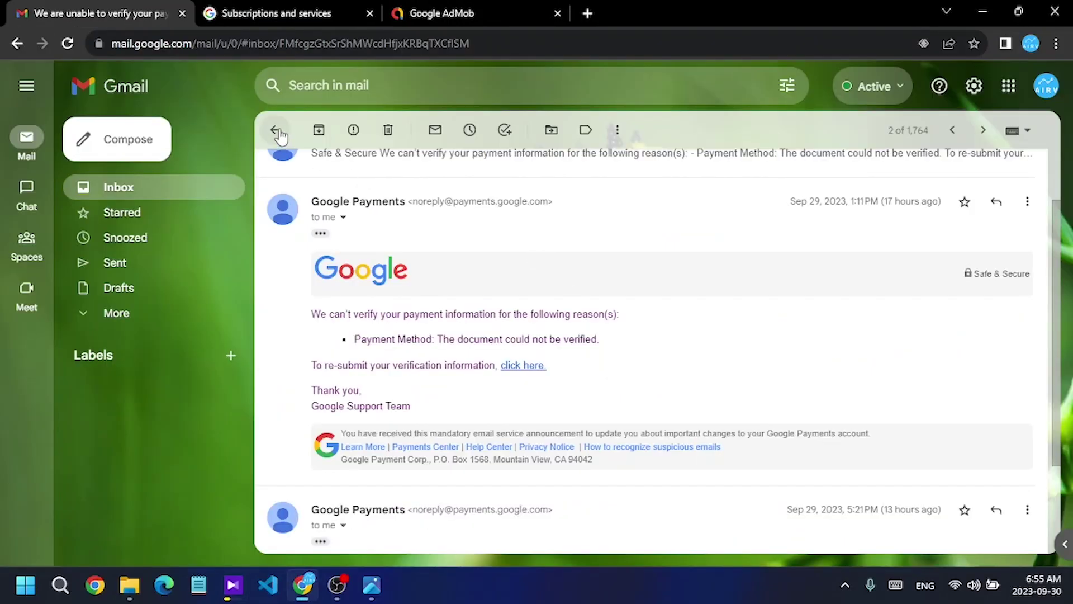
From the inbox's Updates category, open the Google Cloud Platform billing account email.
click(277, 130)
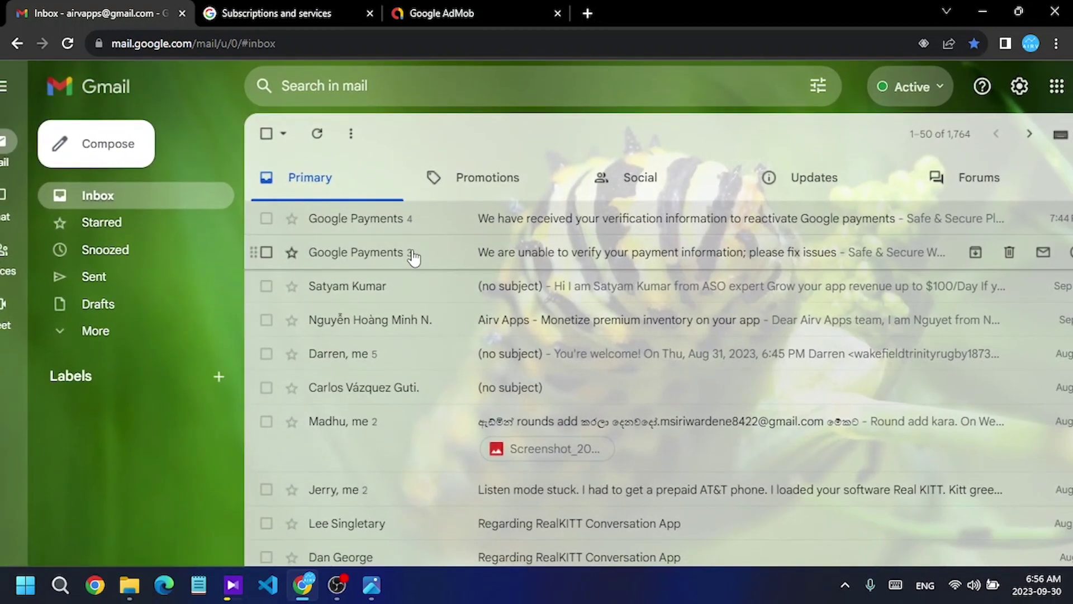
click(809, 178)
scroll(472, 322, down, 1)
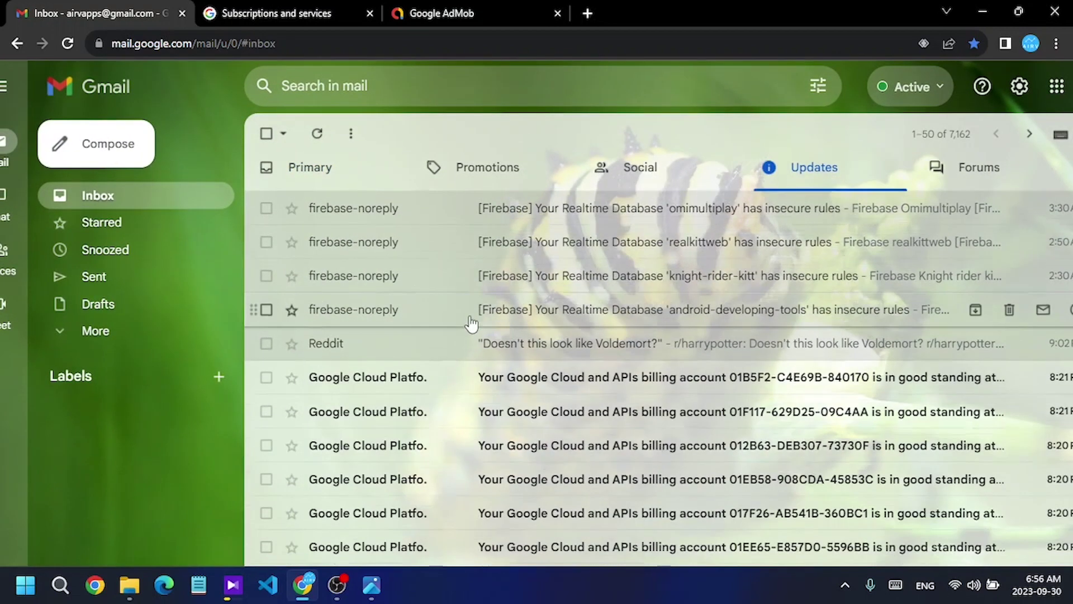
scroll(472, 323, down, 5)
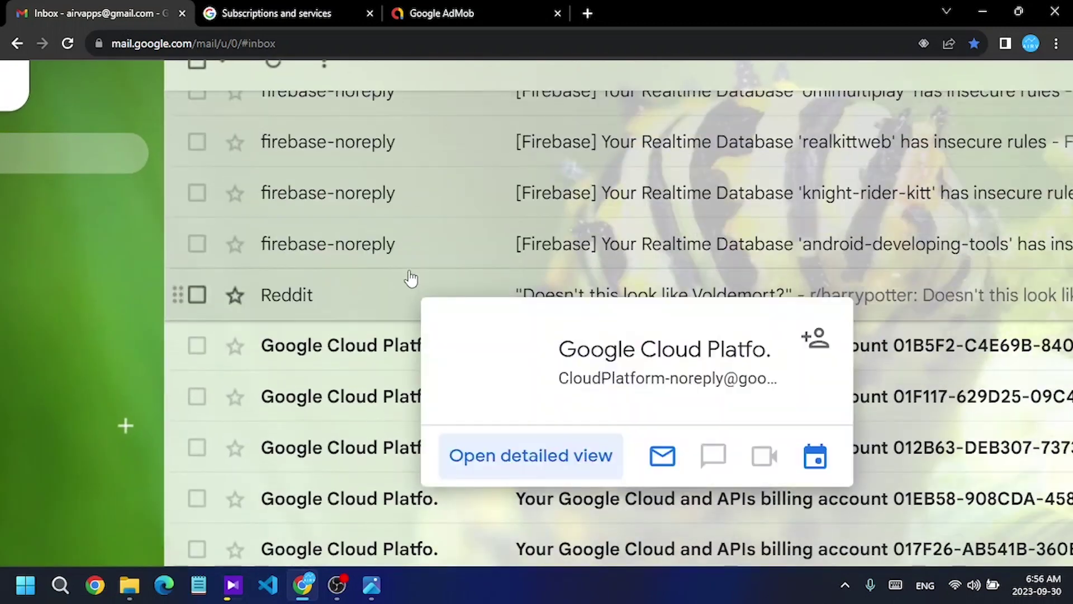
scroll(412, 277, down, 2)
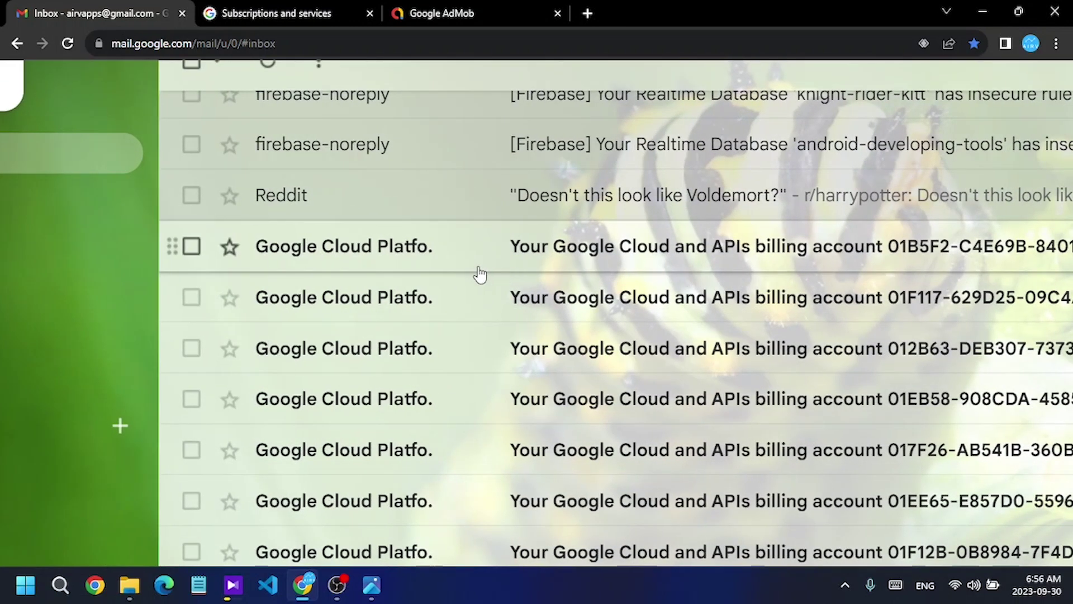
click(462, 251)
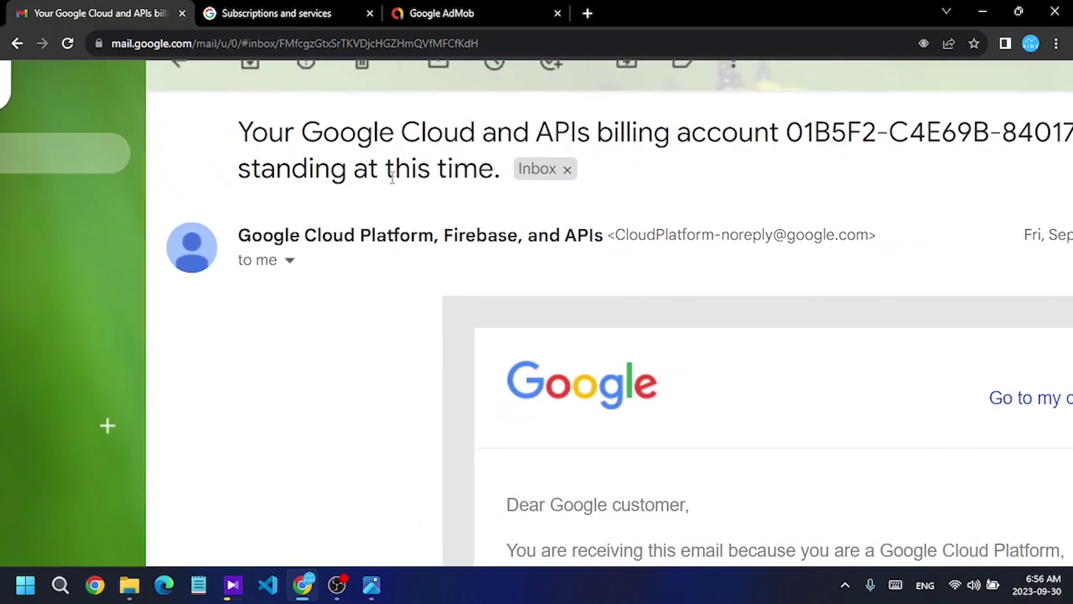
scroll(479, 360, down, 3)
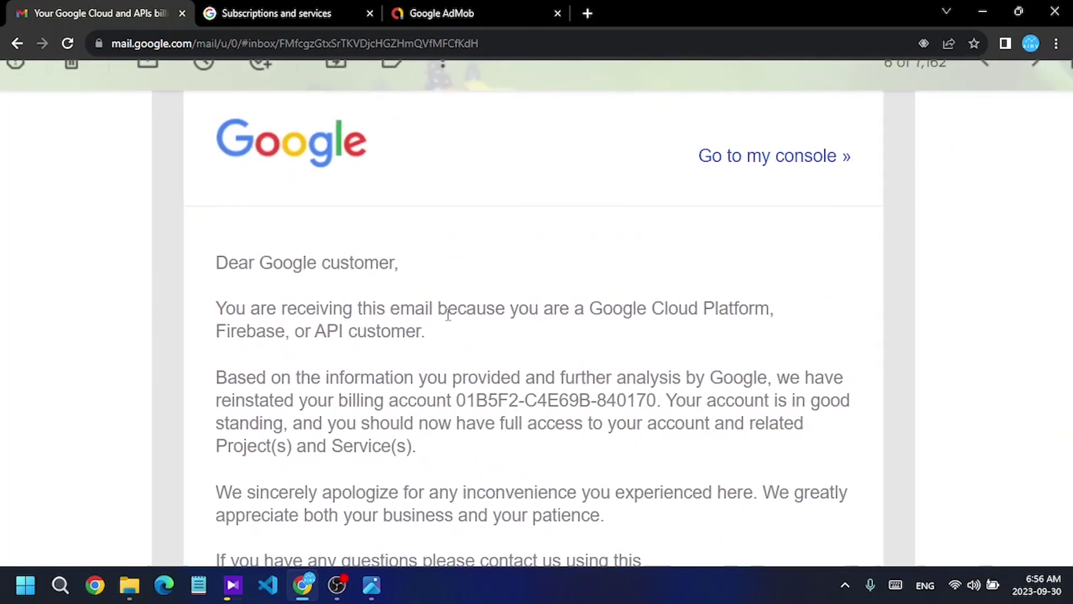
drag(396, 307, 614, 307)
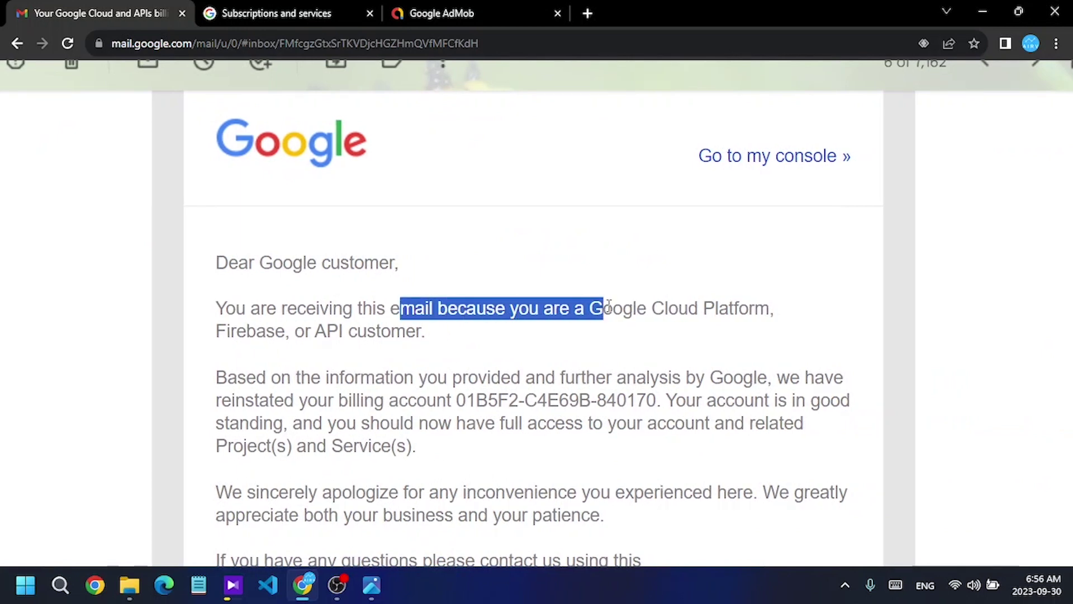
click(446, 350)
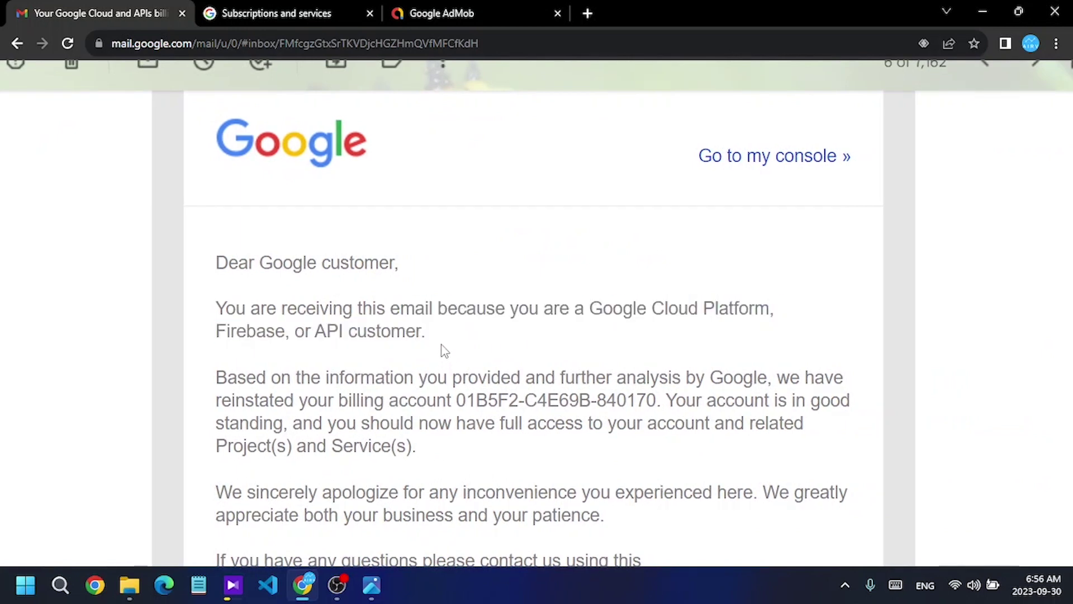
drag(267, 378, 801, 377)
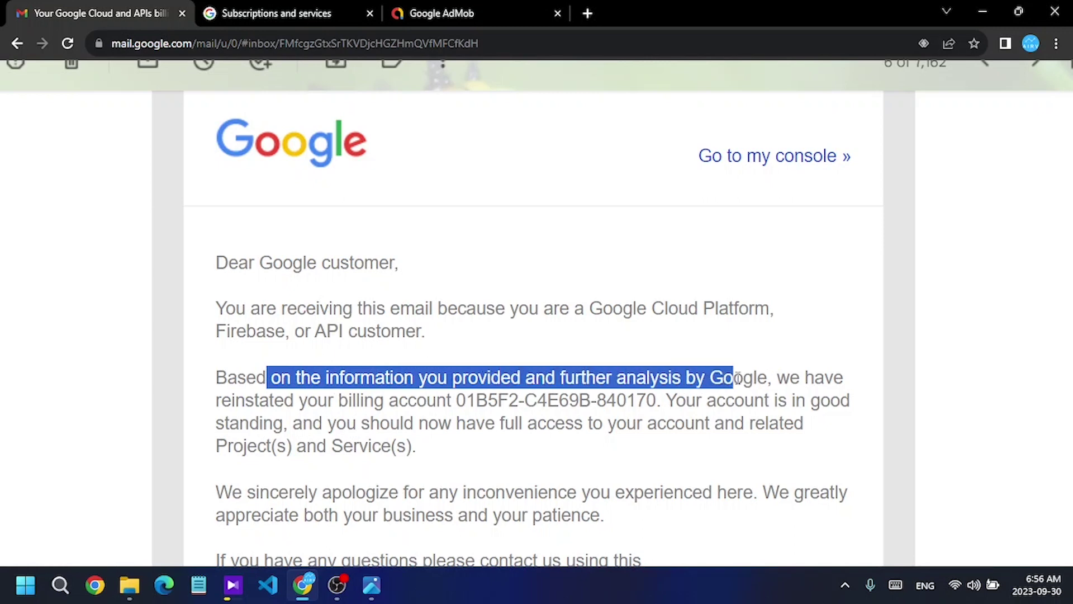
drag(344, 401, 687, 401)
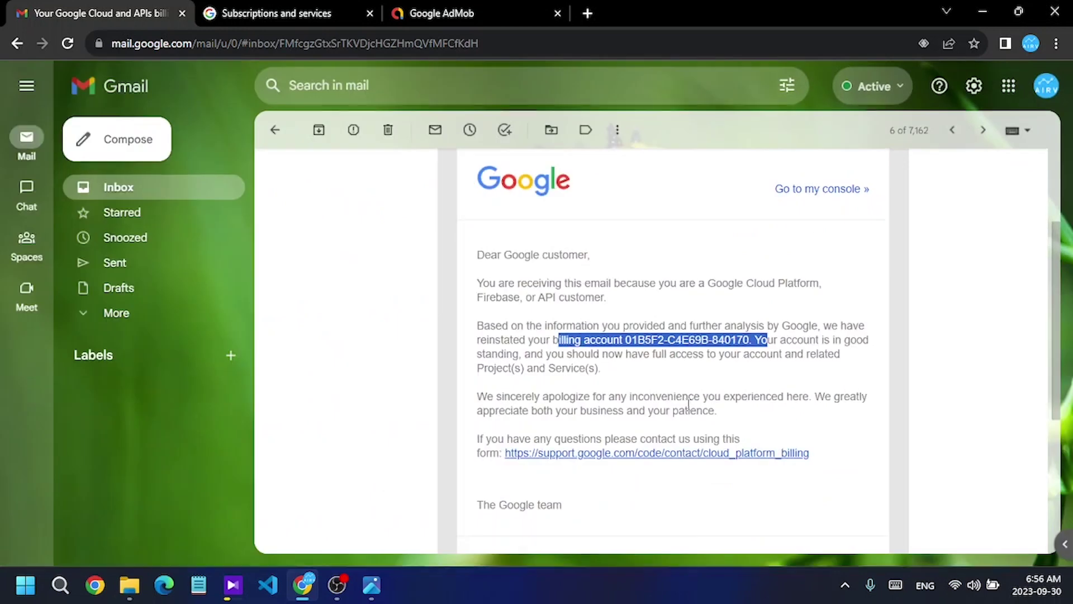
click(707, 342)
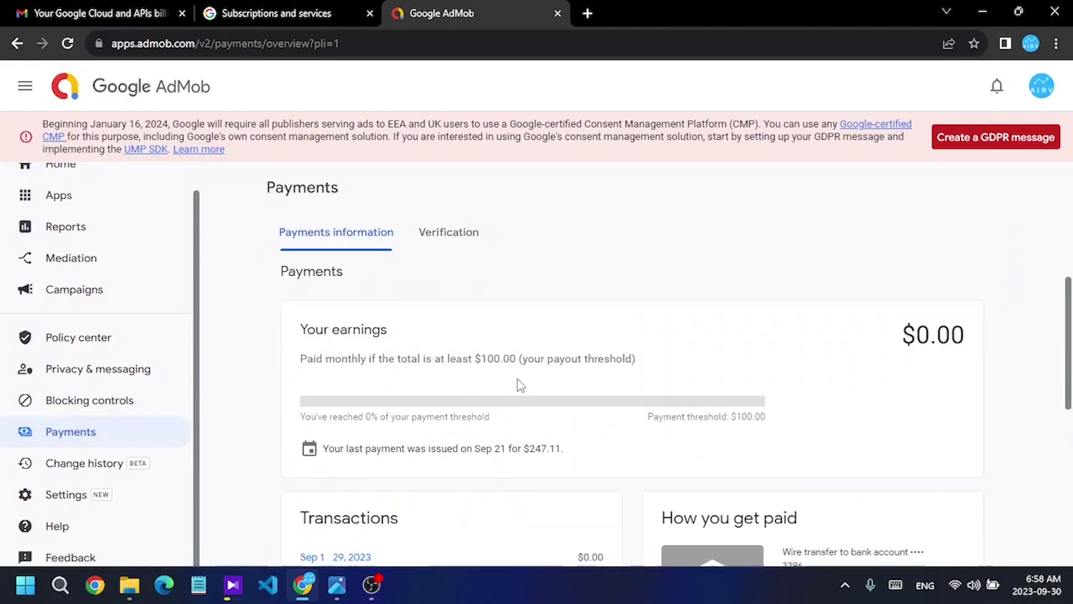
scroll(487, 453, down, 1)
scroll(486, 452, up, 3)
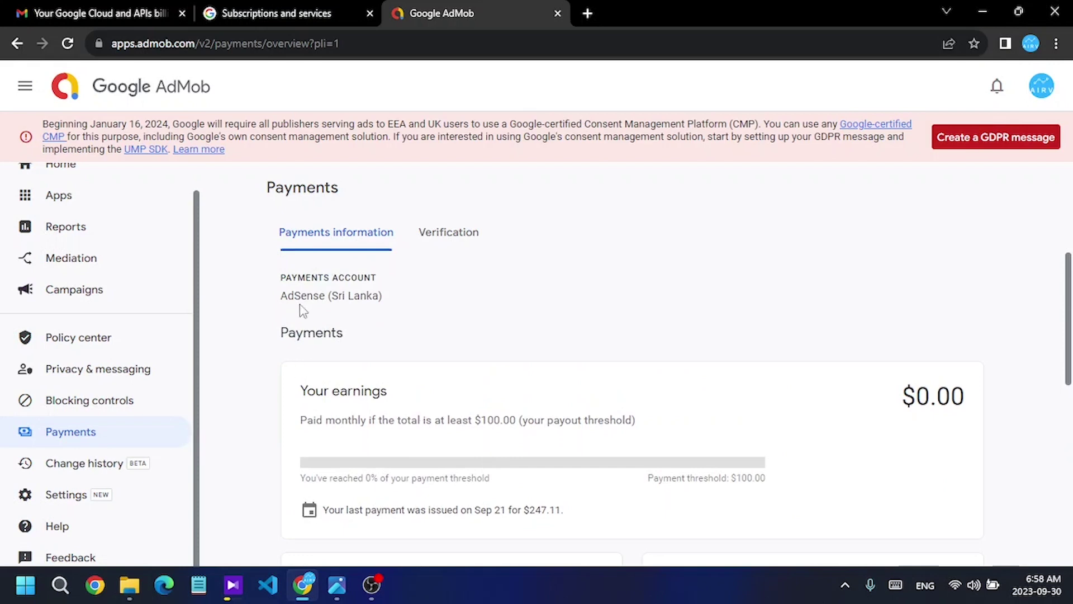
Highlight the AdSense (Sri Lanka) payments account name, then clear the highlight.
drag(279, 272, 469, 276)
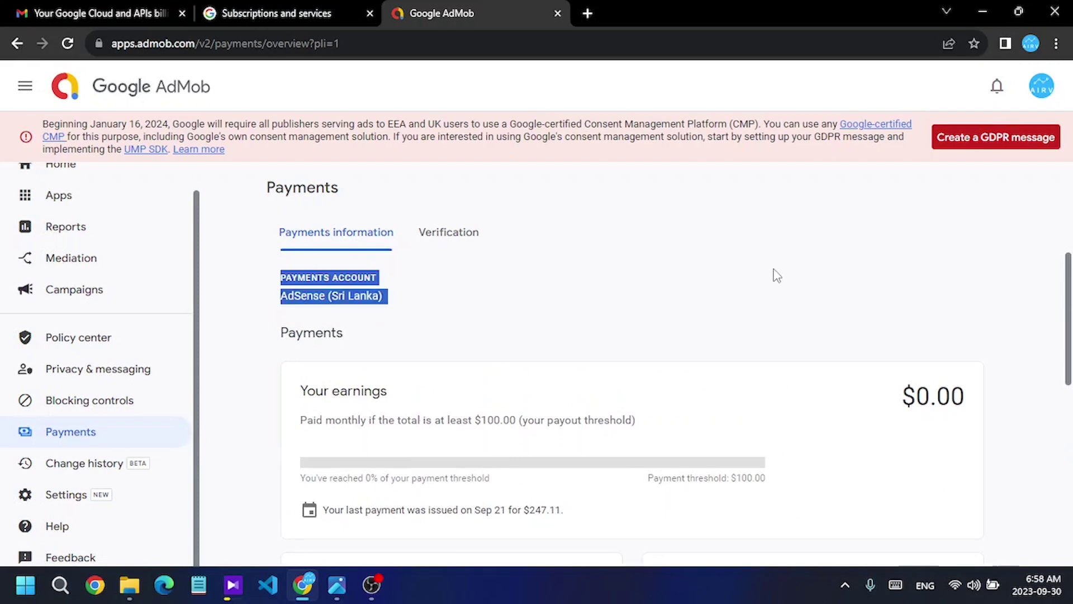
click(896, 286)
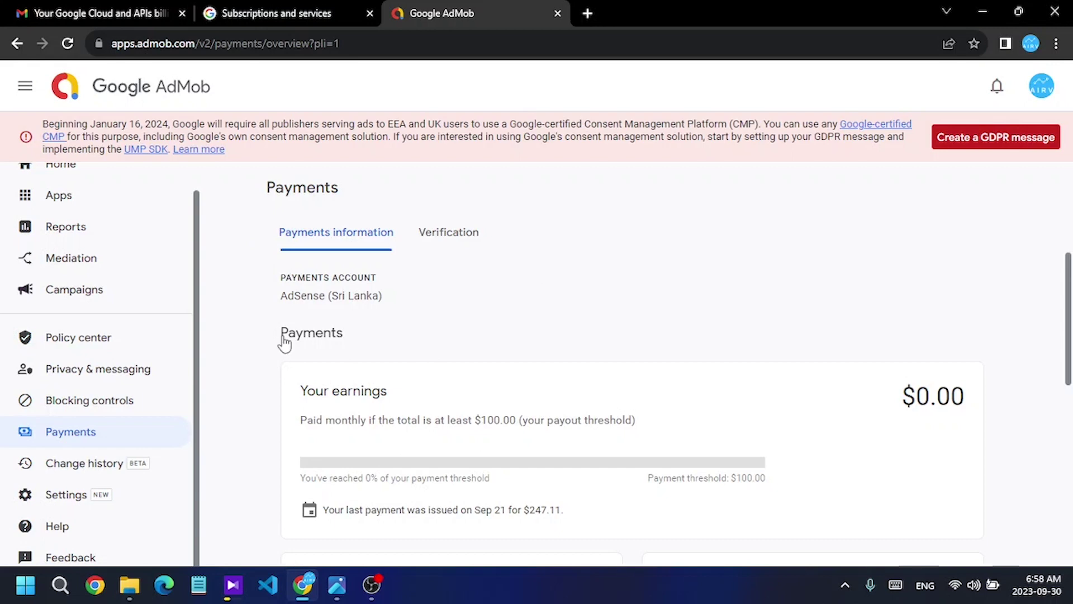
scroll(284, 342, down, 3)
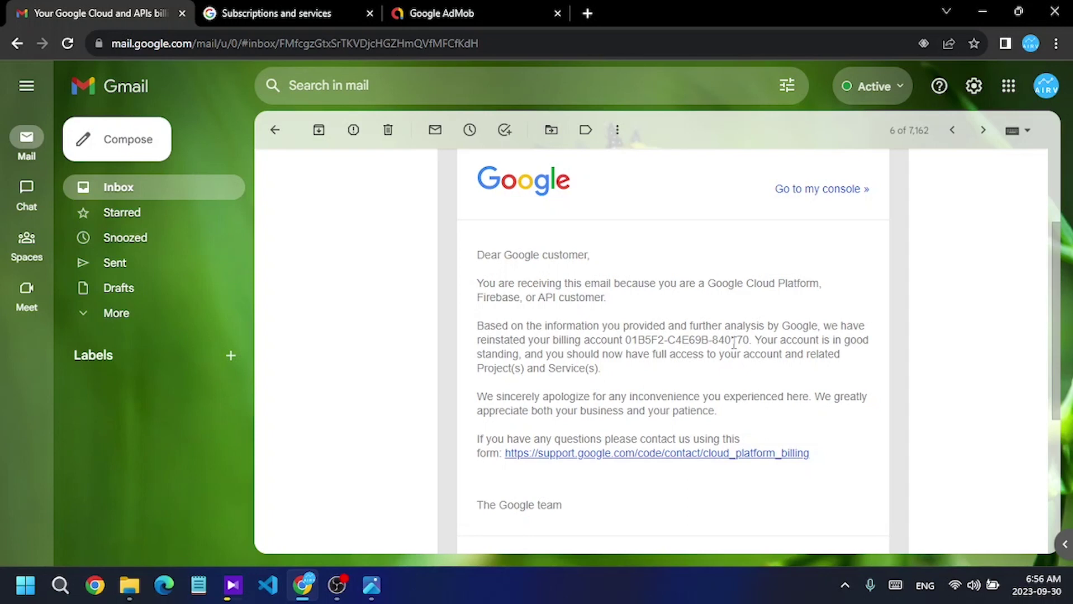
drag(751, 340, 628, 340)
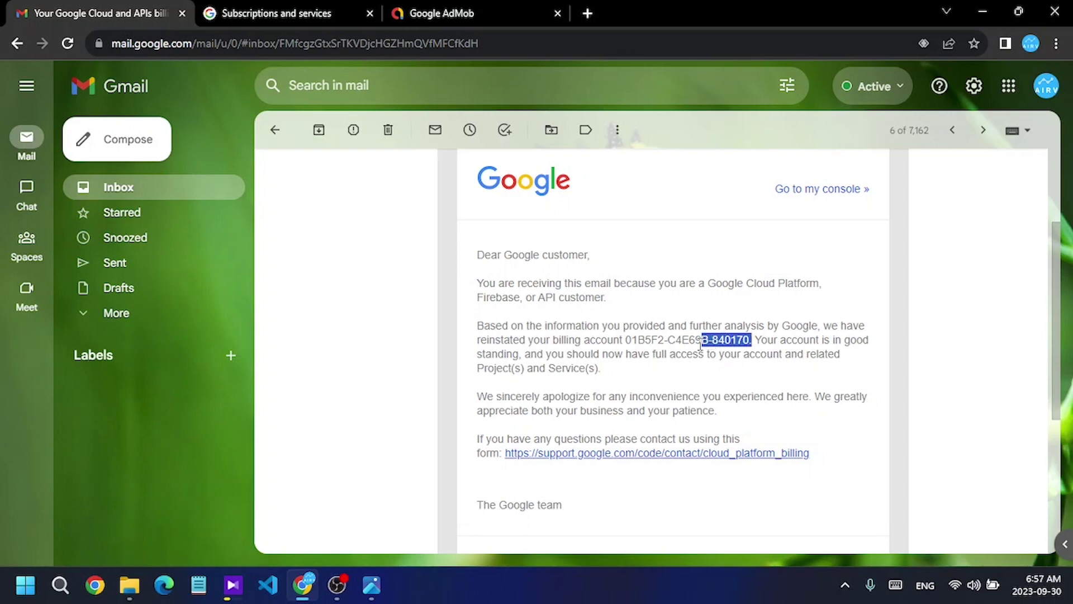